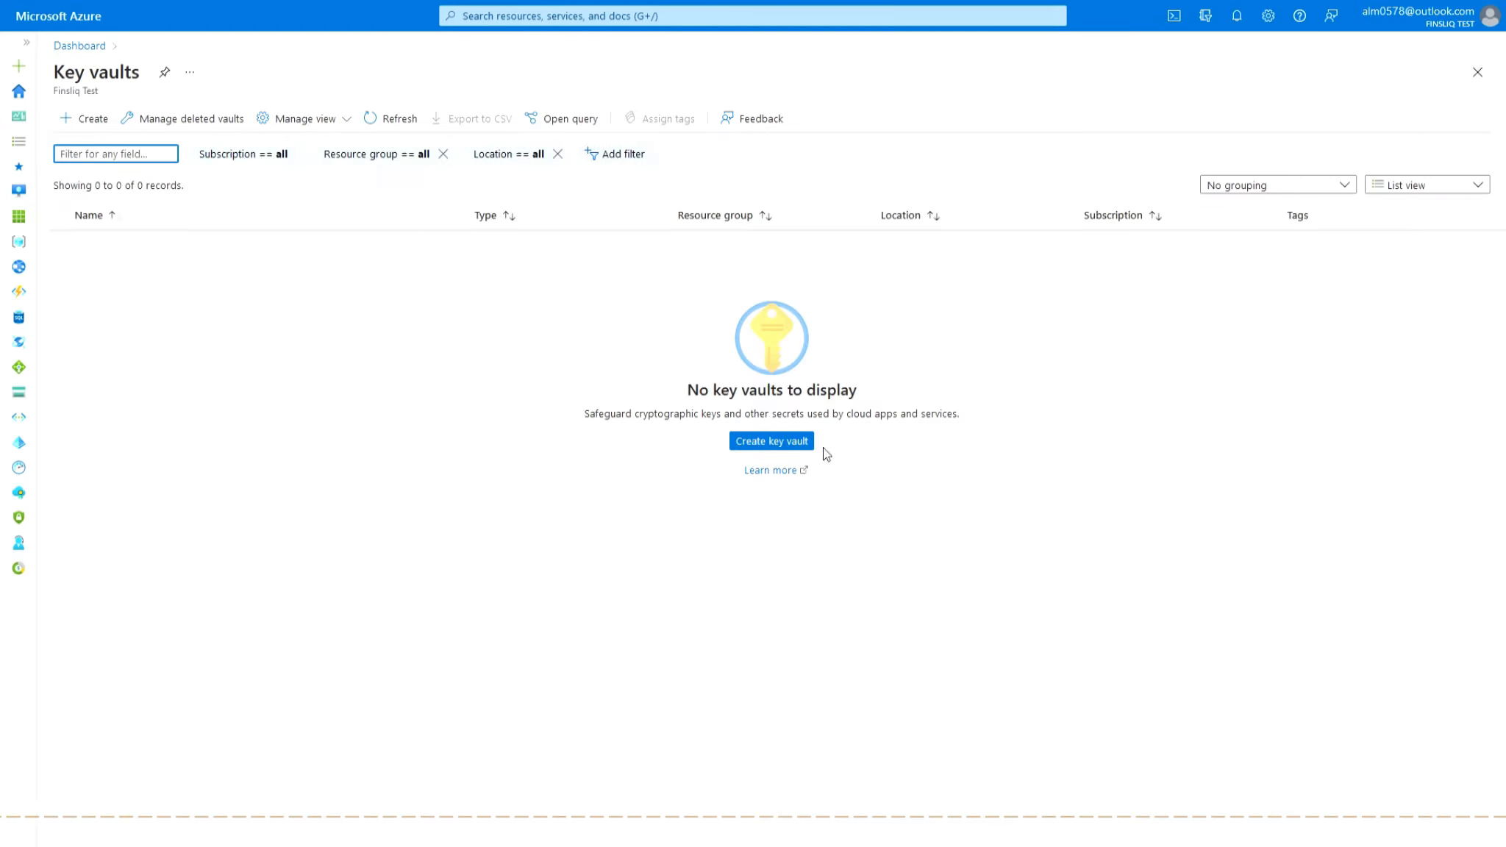
Start a new key vault and create the resource group module11-Demo for it.
left_click(796, 445)
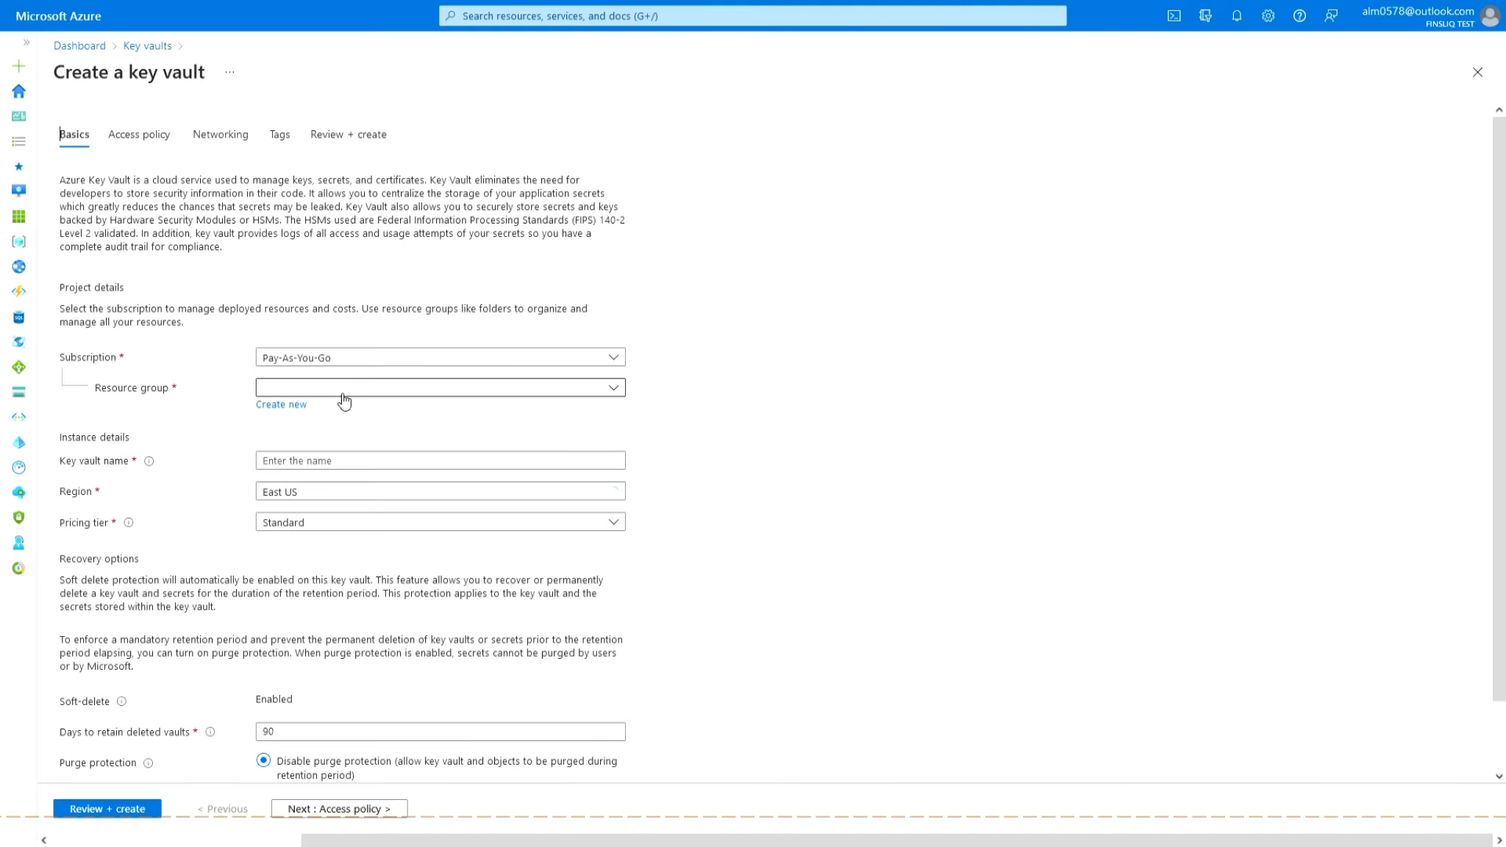
left_click(340, 388)
left_click(341, 389)
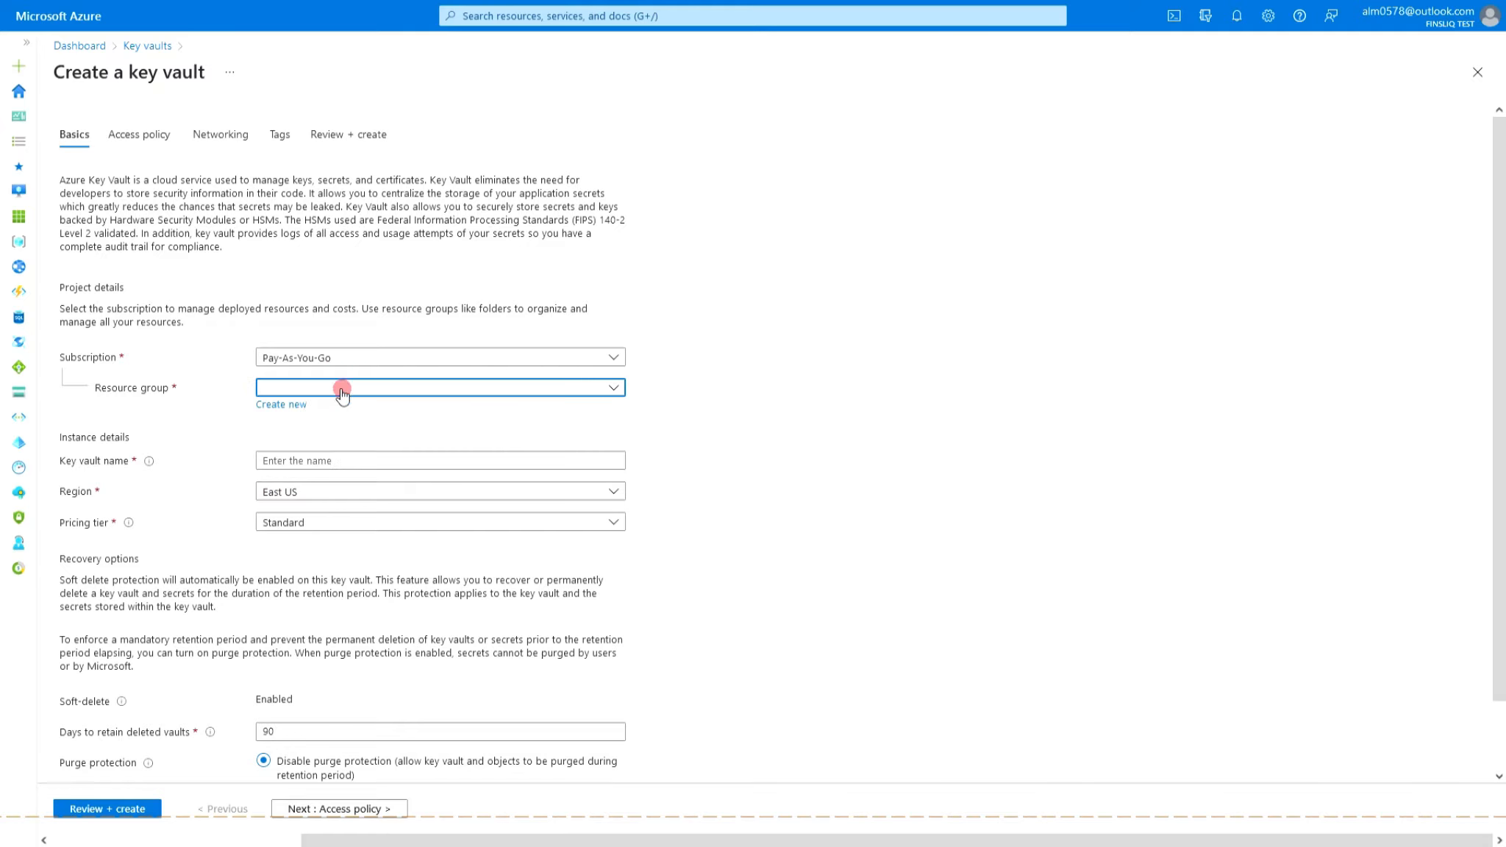
left_click(281, 405)
type("mo")
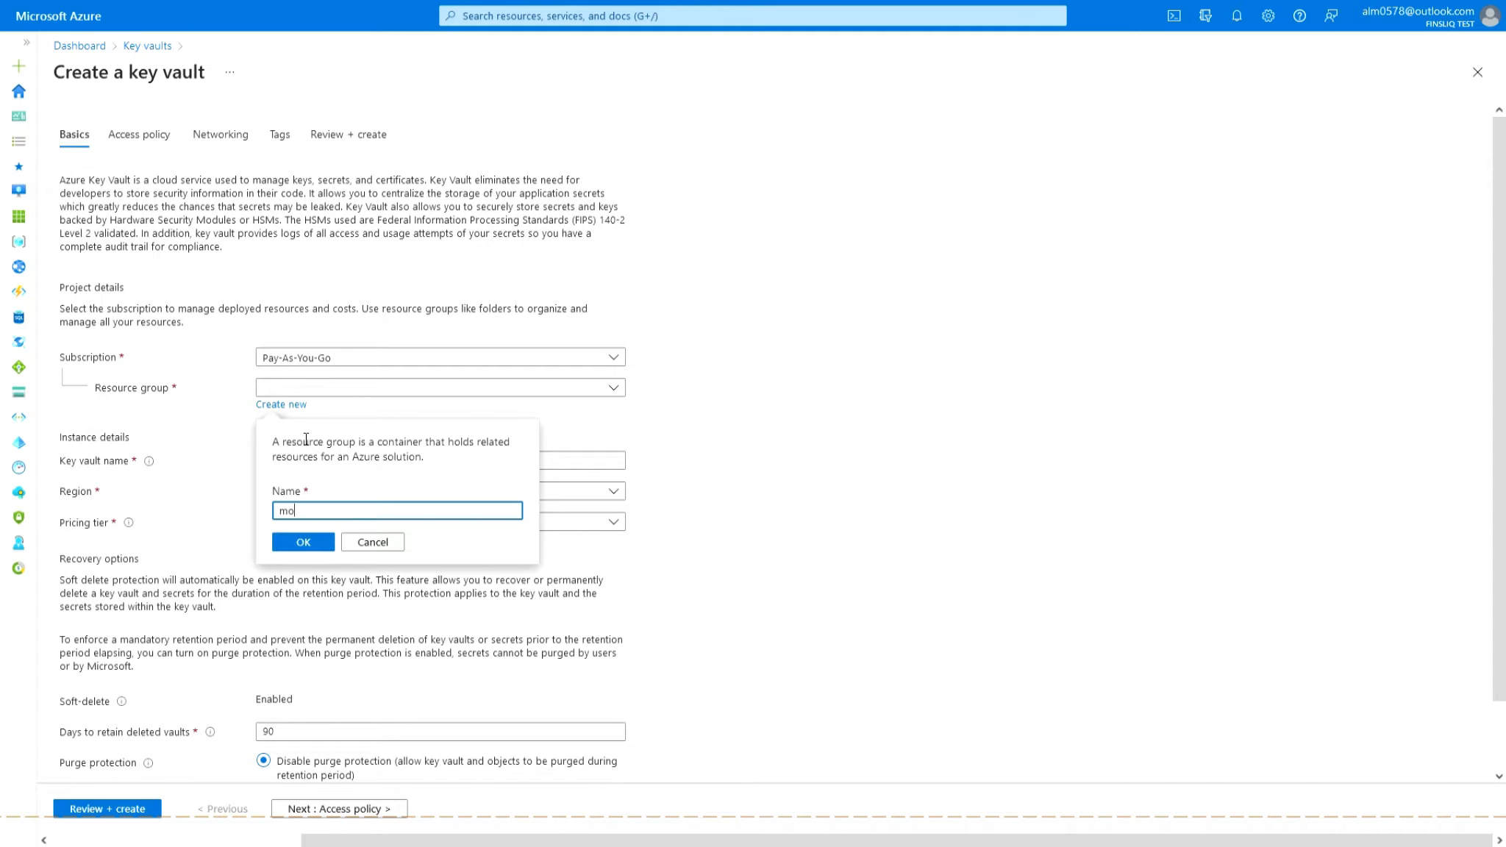
type("dule11-Demo")
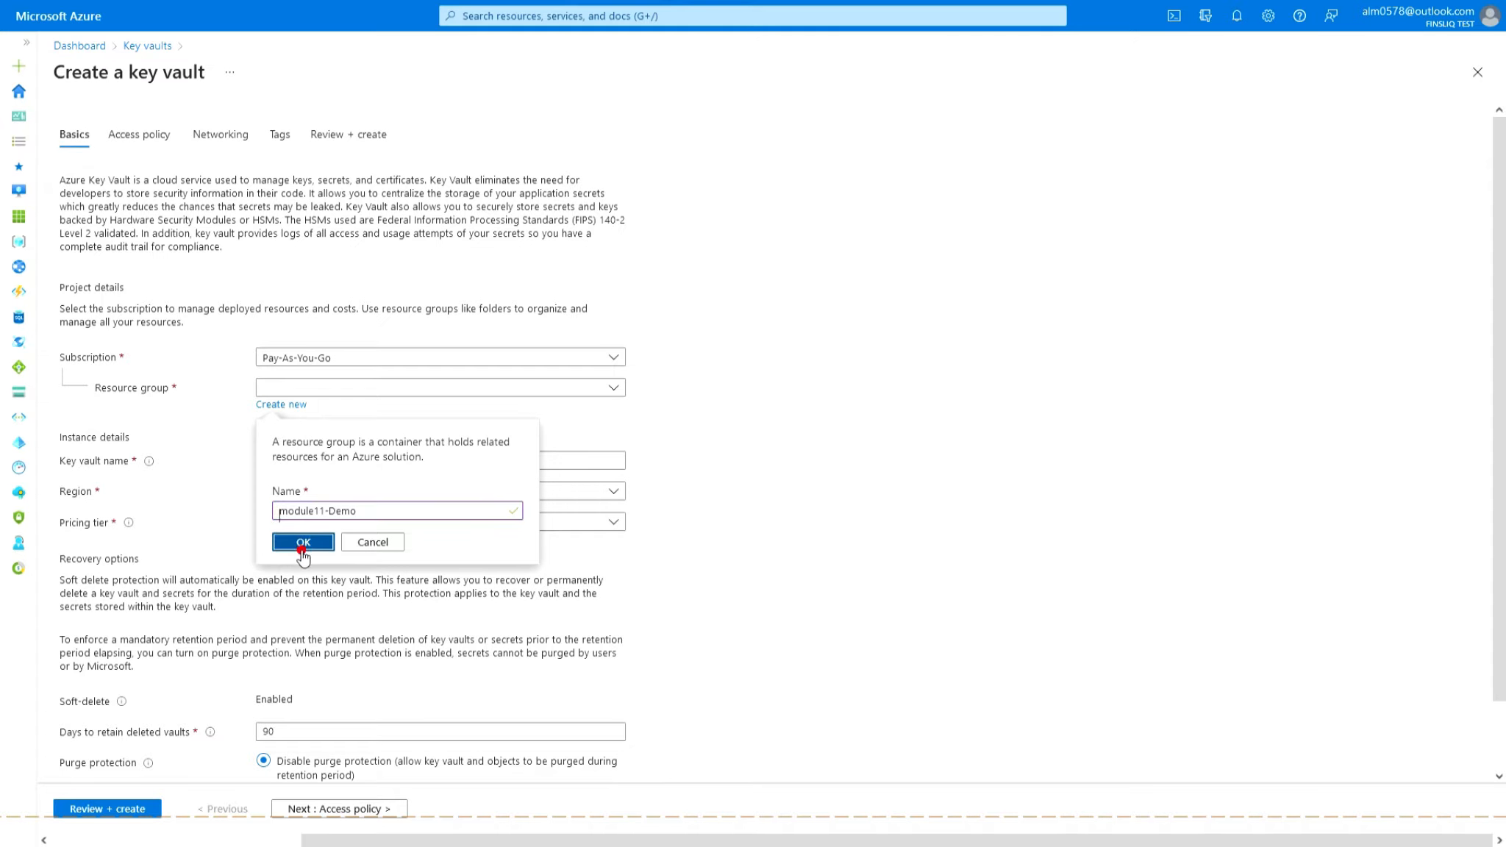
left_click(302, 542)
Name the key vault module11-kv1, set its region to West Europe and keep the Standard pricing tier.
left_click(302, 461)
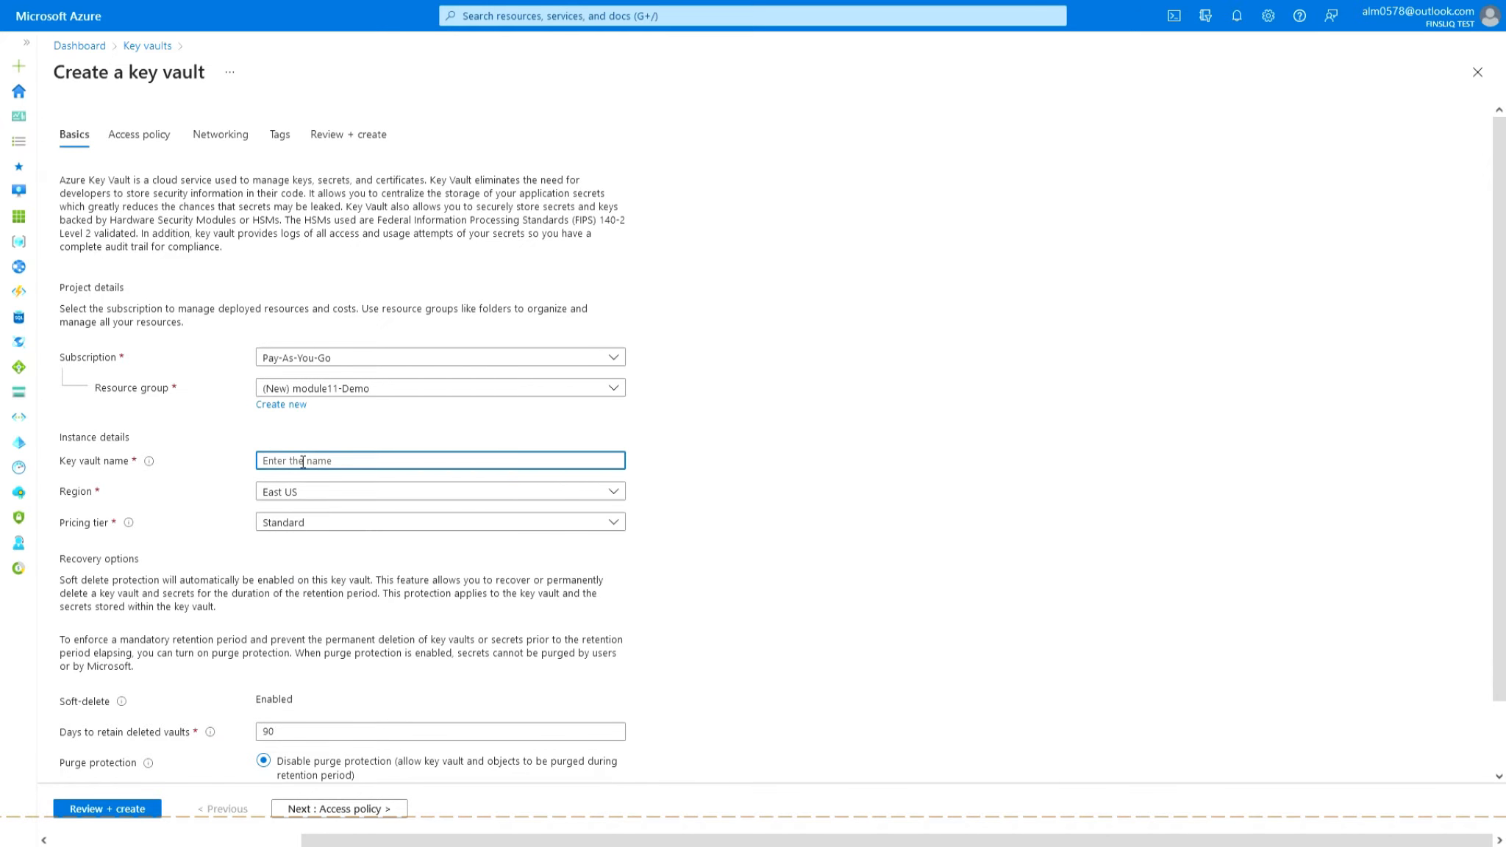
type("module11-kv")
left_click(578, 492)
left_click(316, 676)
left_click(442, 522)
left_click(309, 543)
Validate the key vault configuration with the default recovery options and create the vault.
scroll(355, 613, "down", 2)
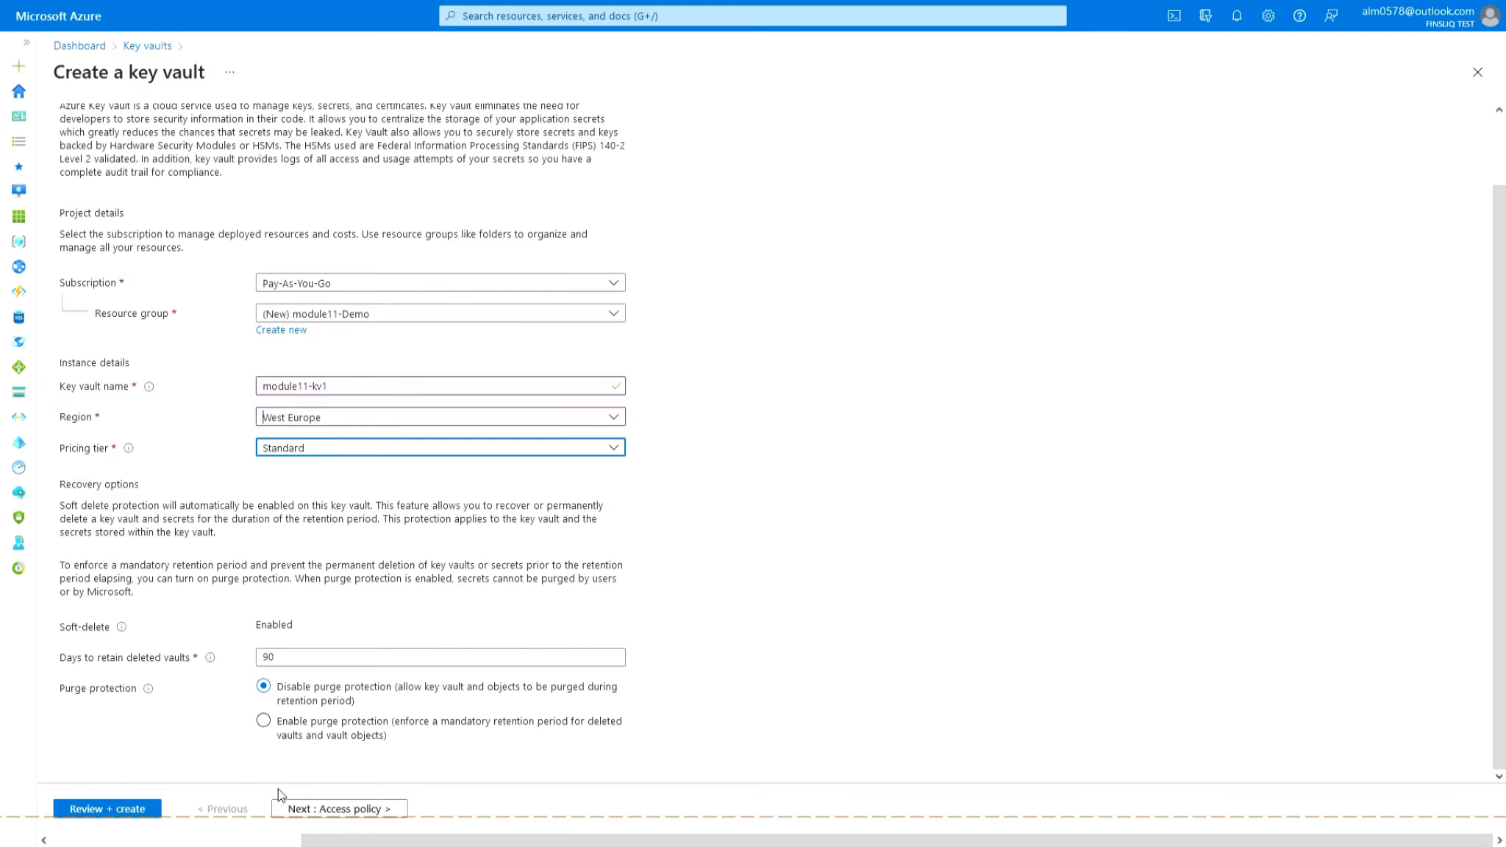
left_click(134, 808)
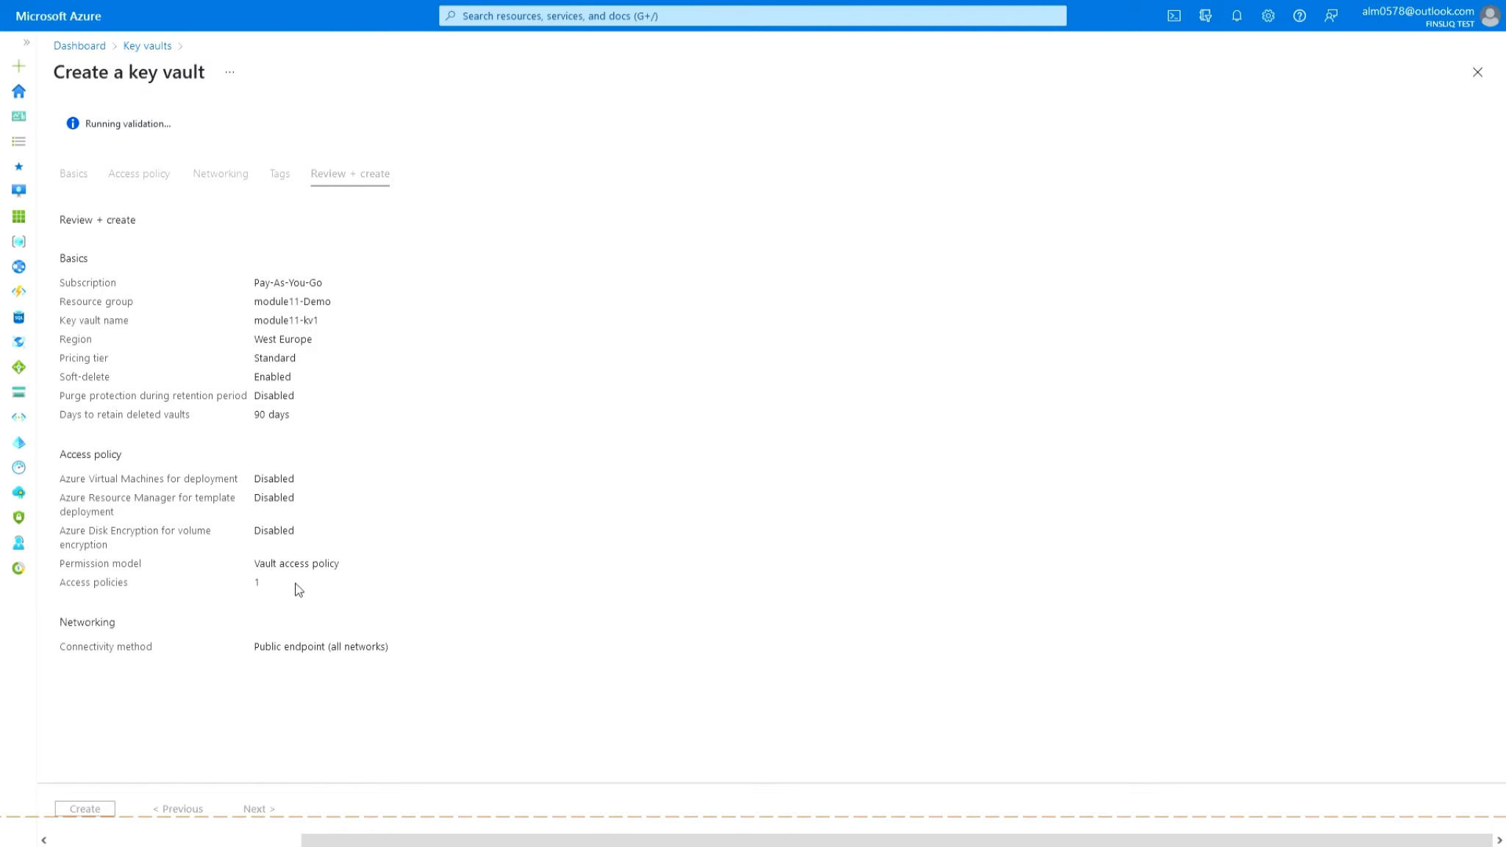
left_click(101, 813)
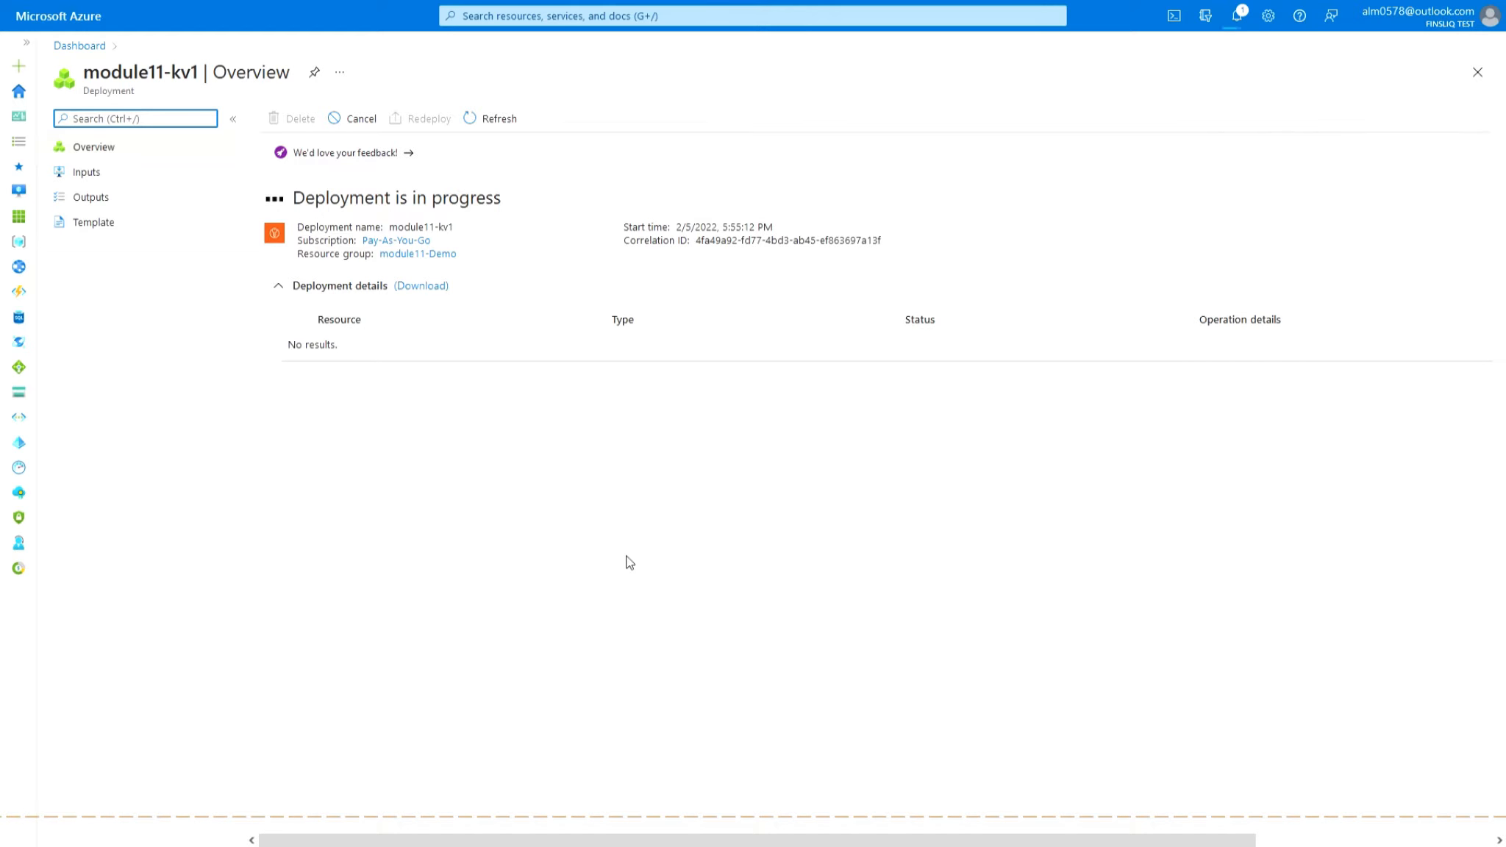
key("super")
left_click(439, 832)
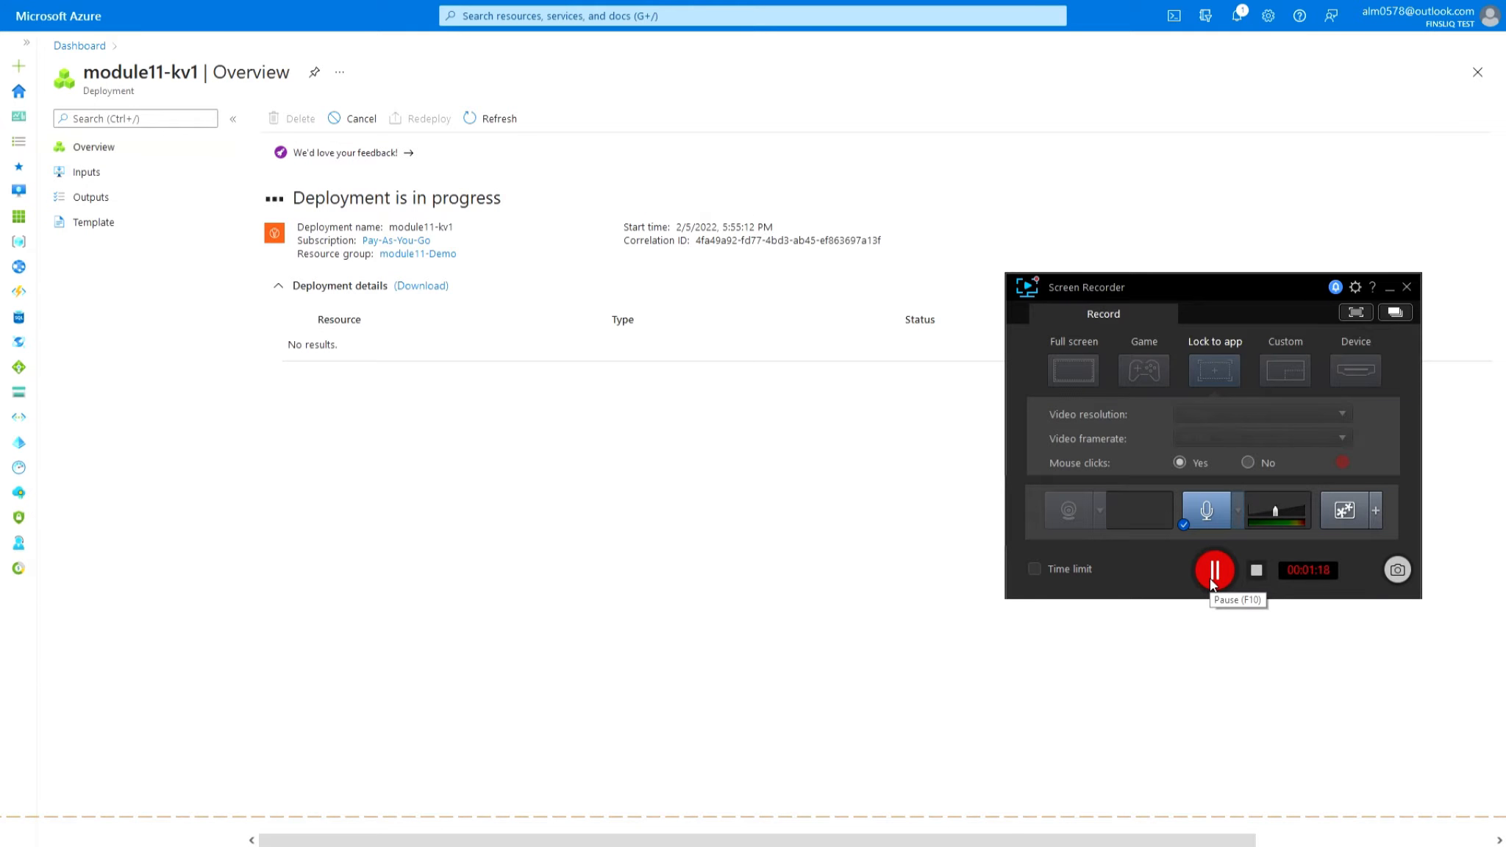
left_click(1210, 578)
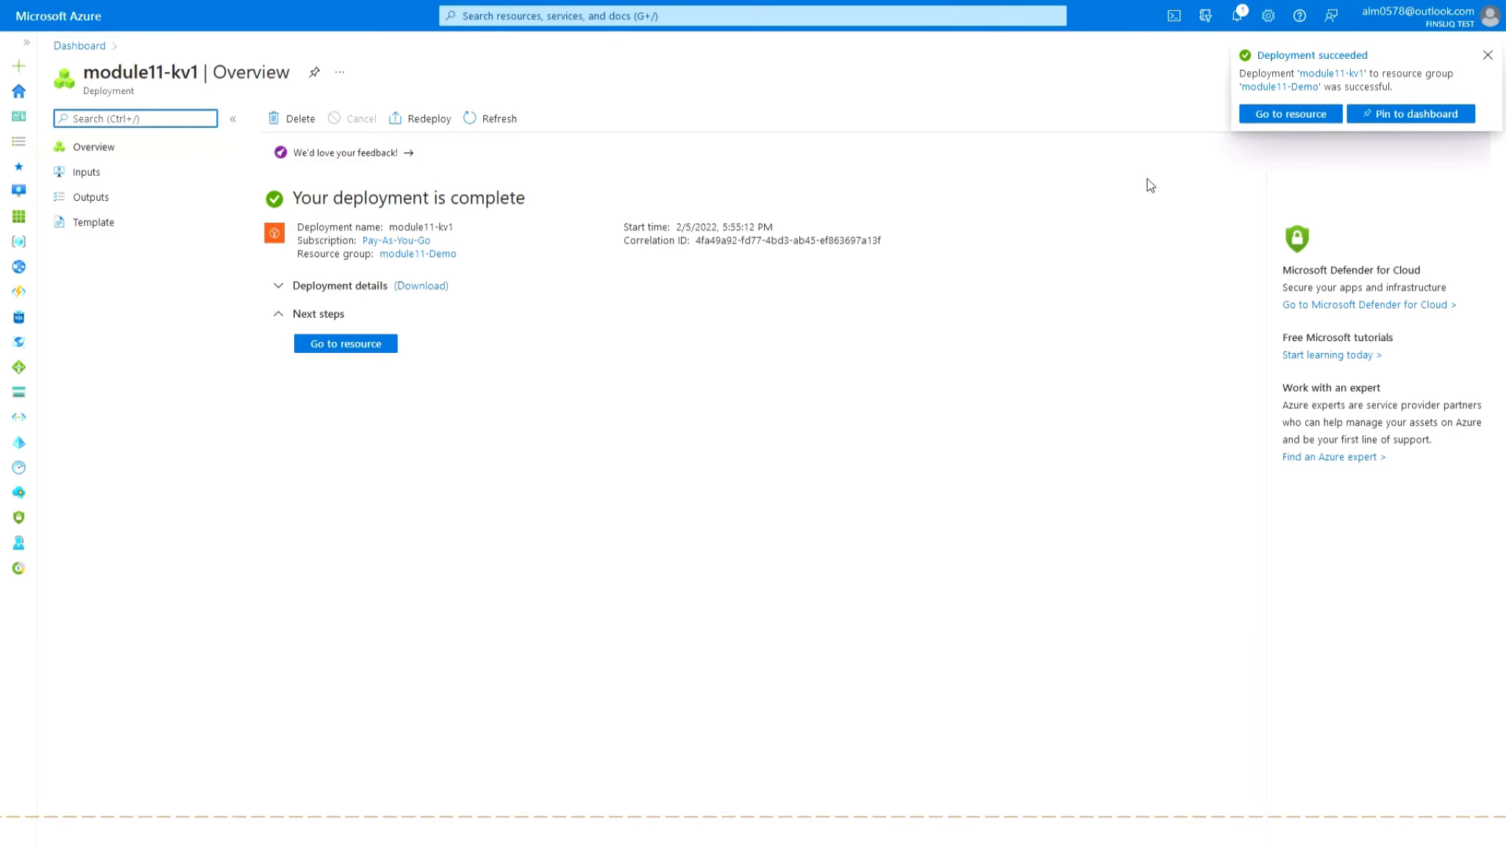
Go to the deployed key vault's certificates and start creating a new certificate.
left_click(1280, 117)
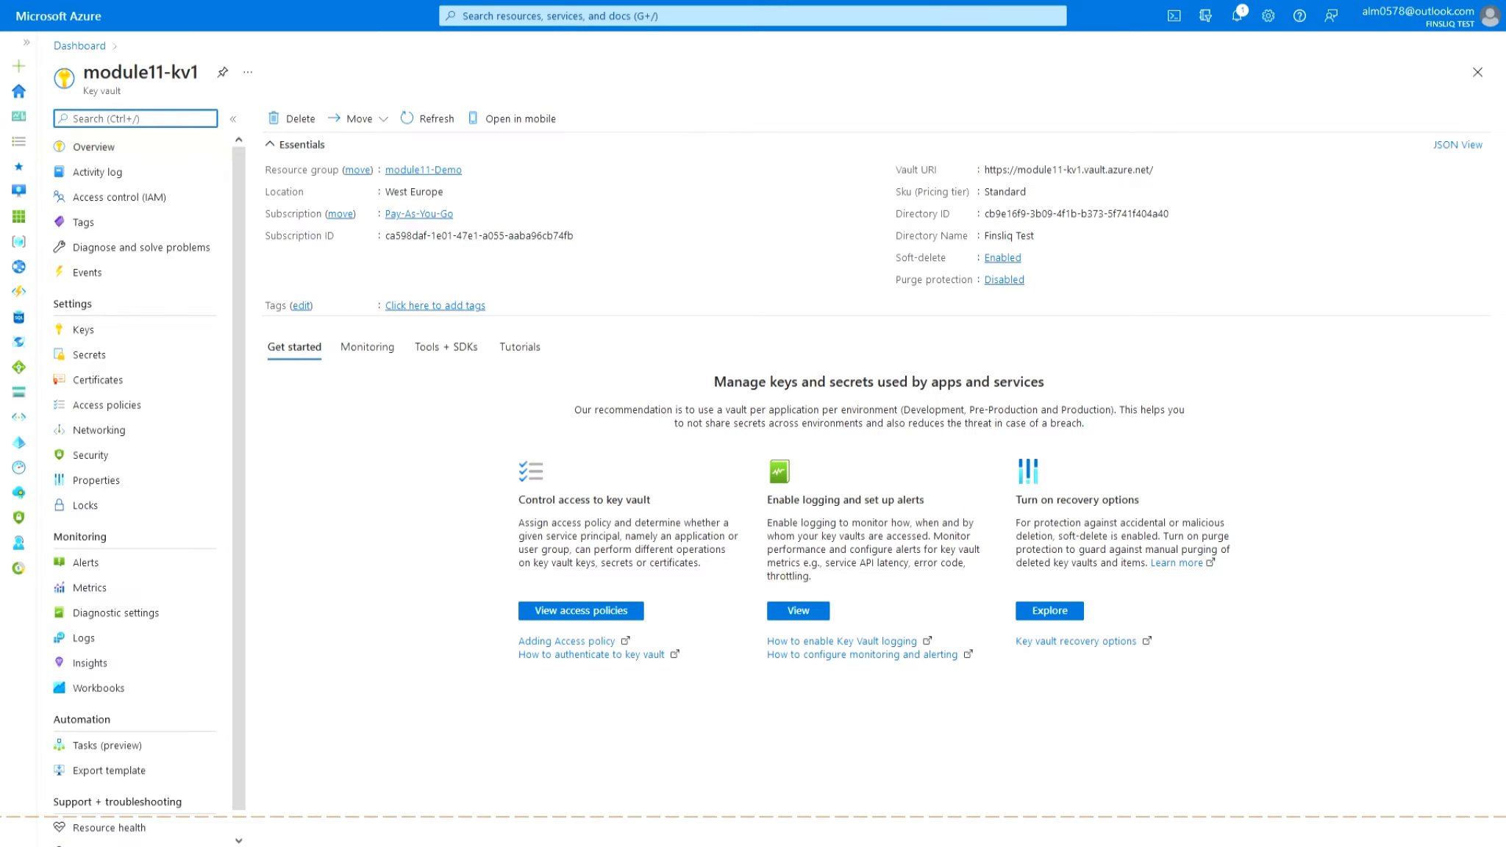
left_click(92, 379)
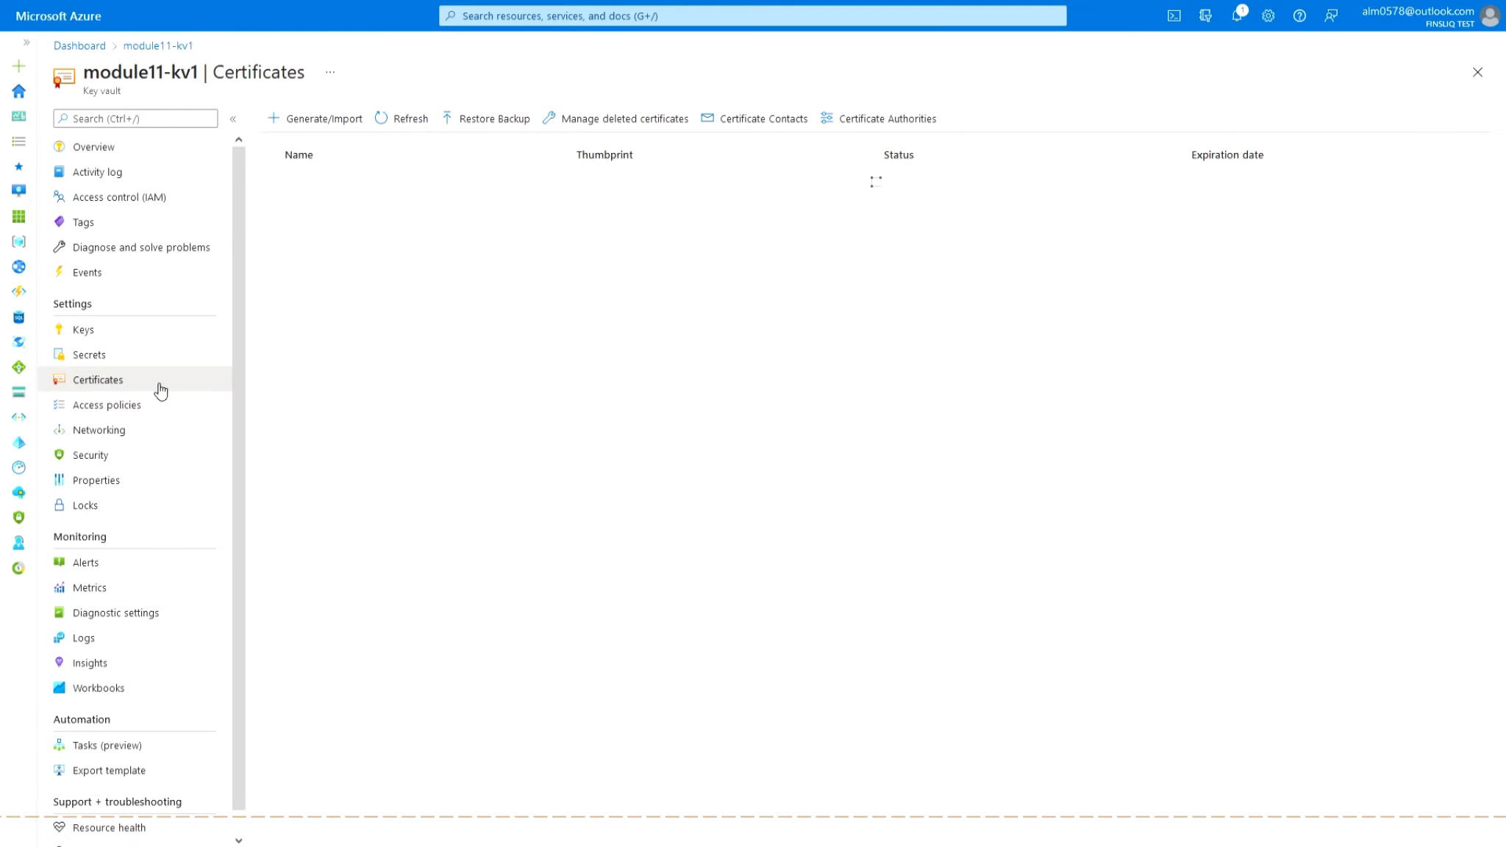
left_click(330, 124)
Set the certificate creation method to Generate, name it ExampleCertificate and keep the self-signed authority type.
left_click(329, 125)
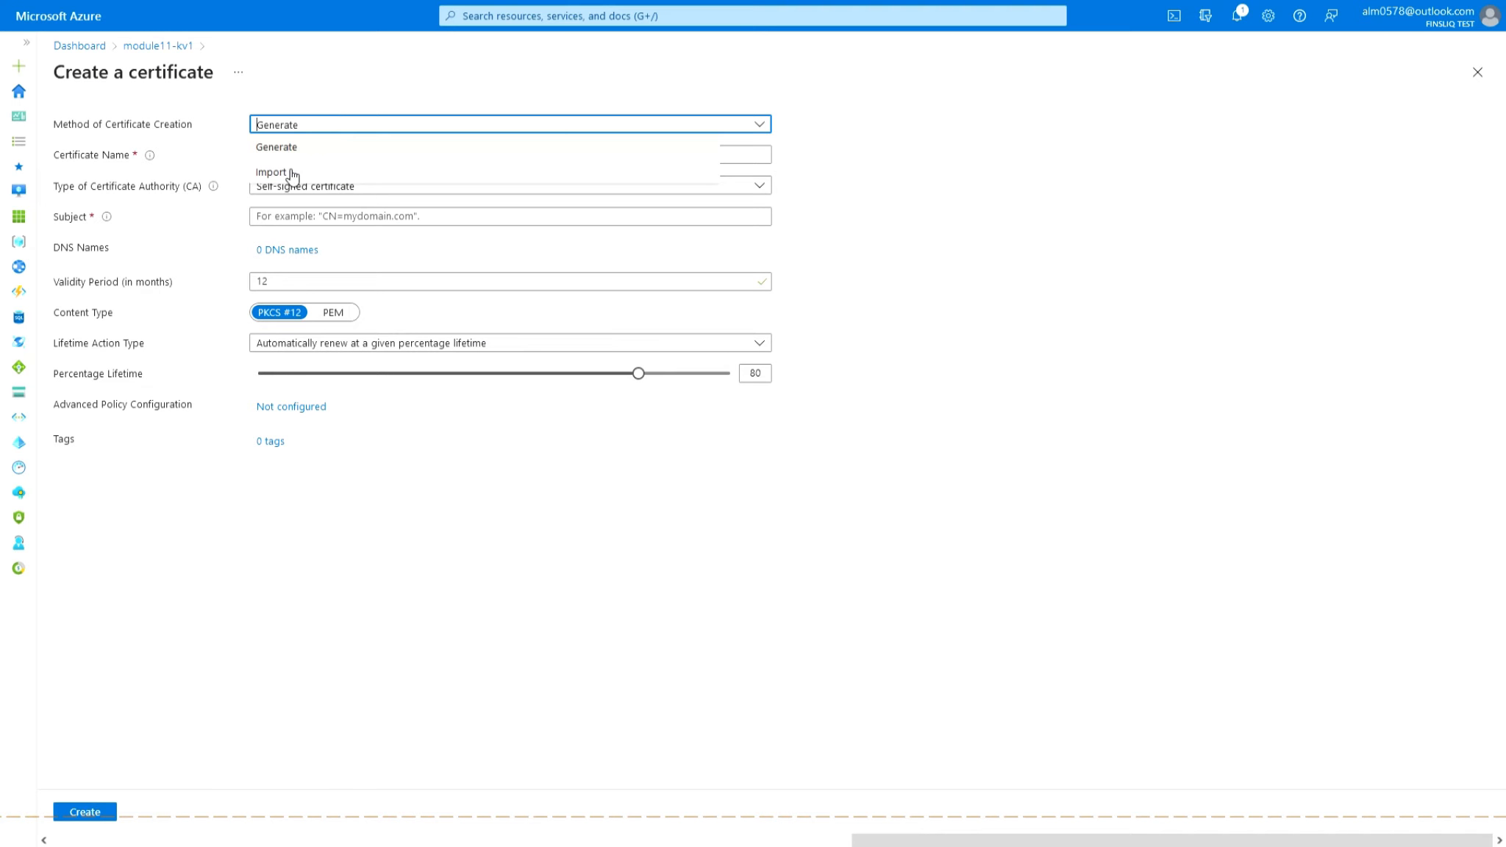
left_click(296, 148)
left_click(300, 153)
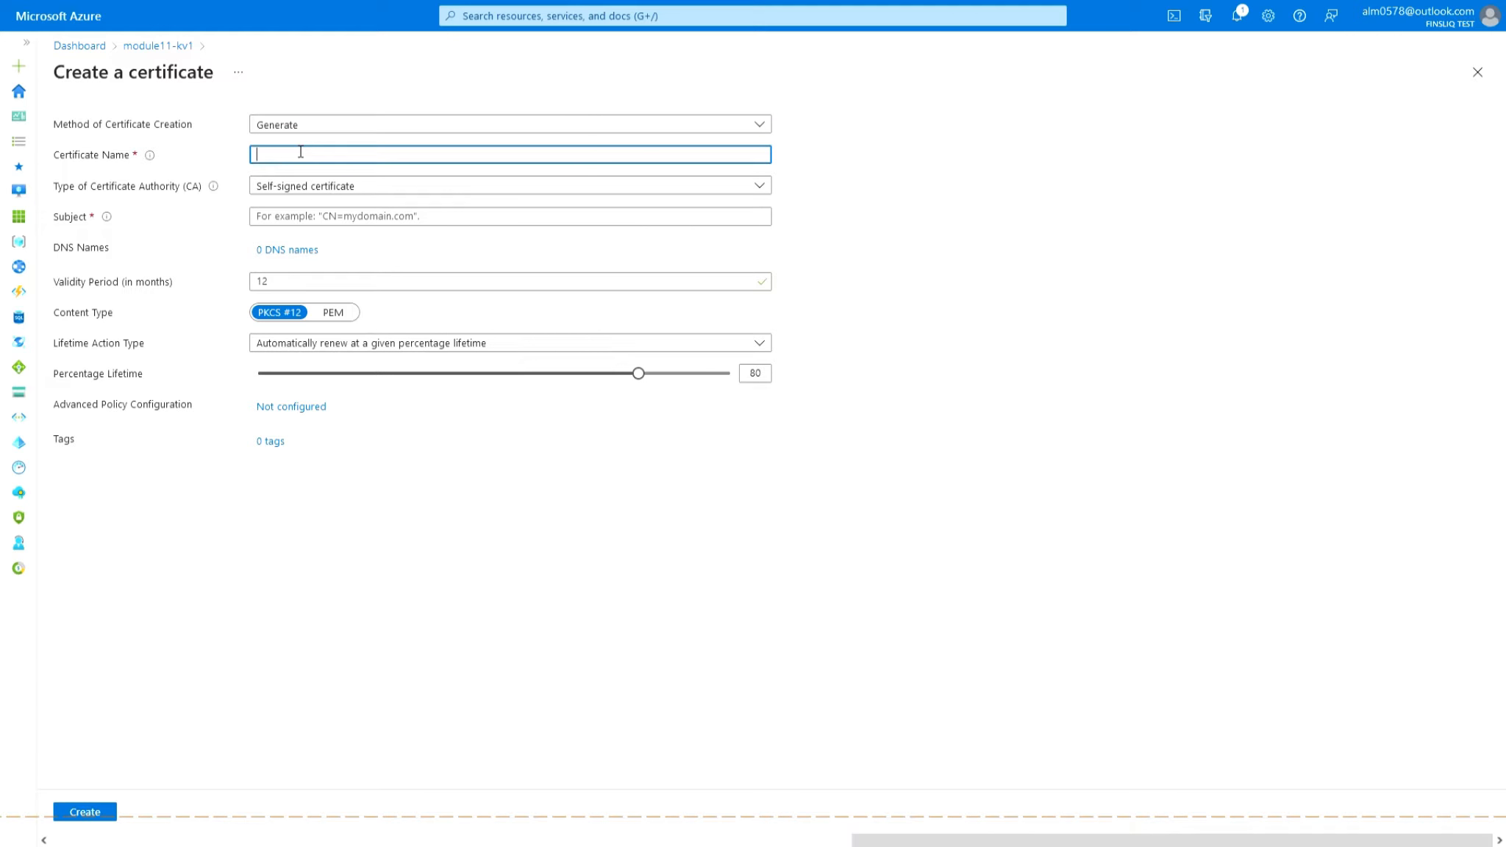
type("ExampleCertificate")
left_click(325, 193)
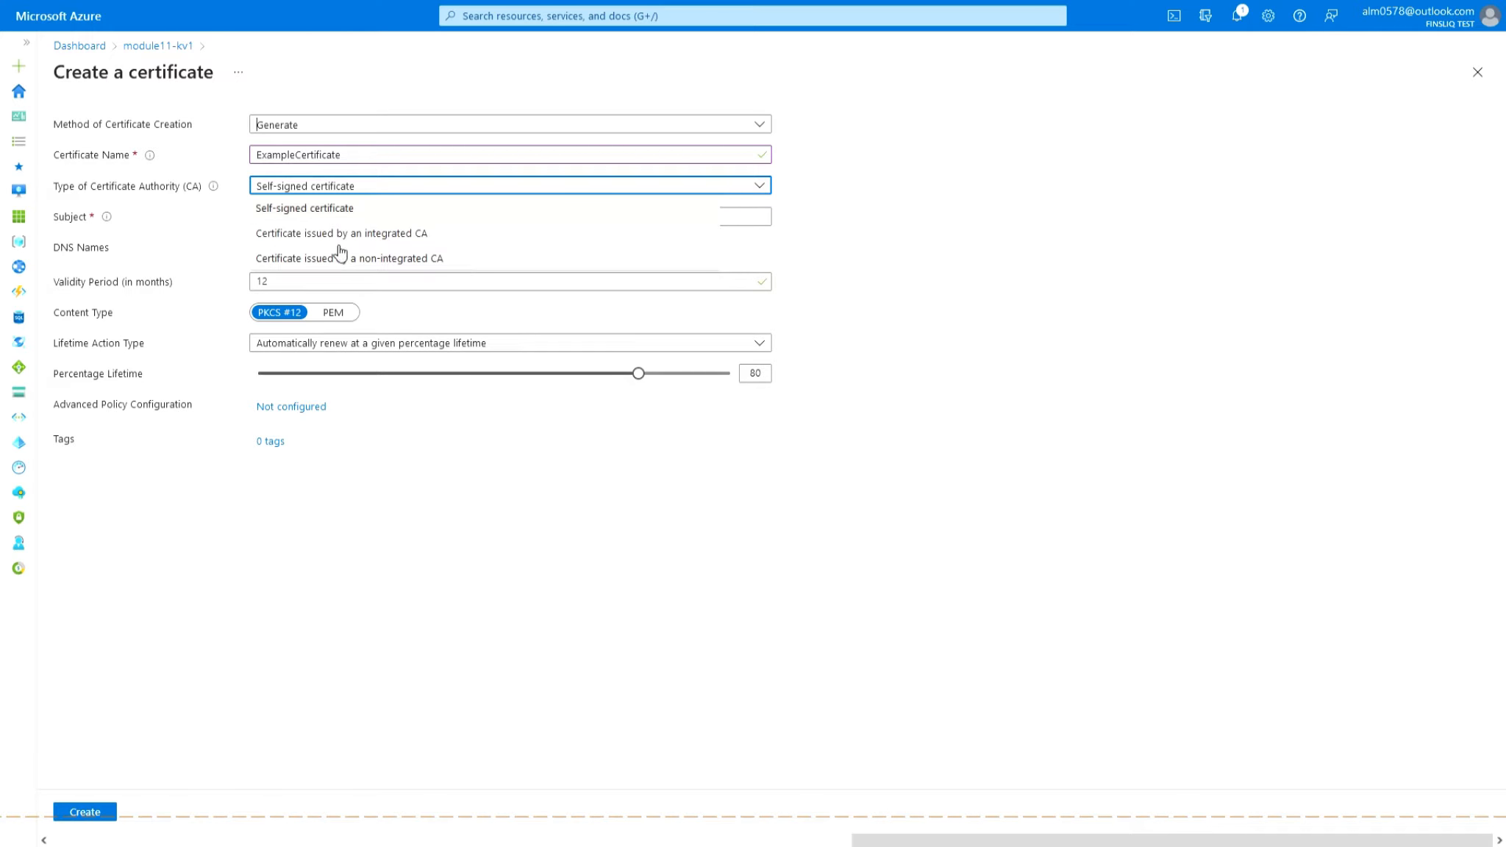
left_click(813, 258)
Set the certificate subject to CN=ExampleCertificate and create the certificate.
left_click(280, 217)
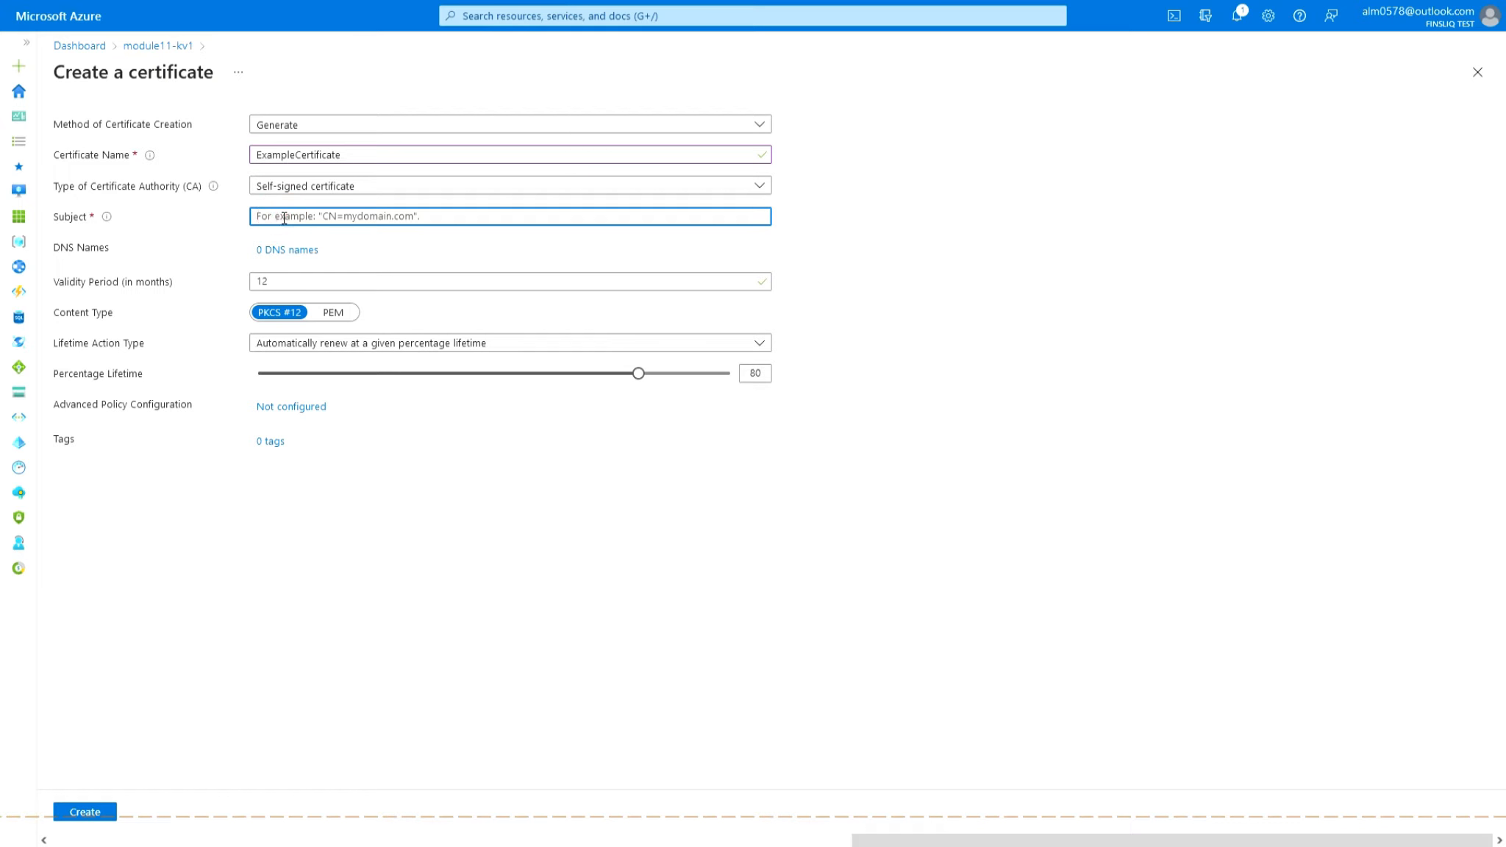
type("C")
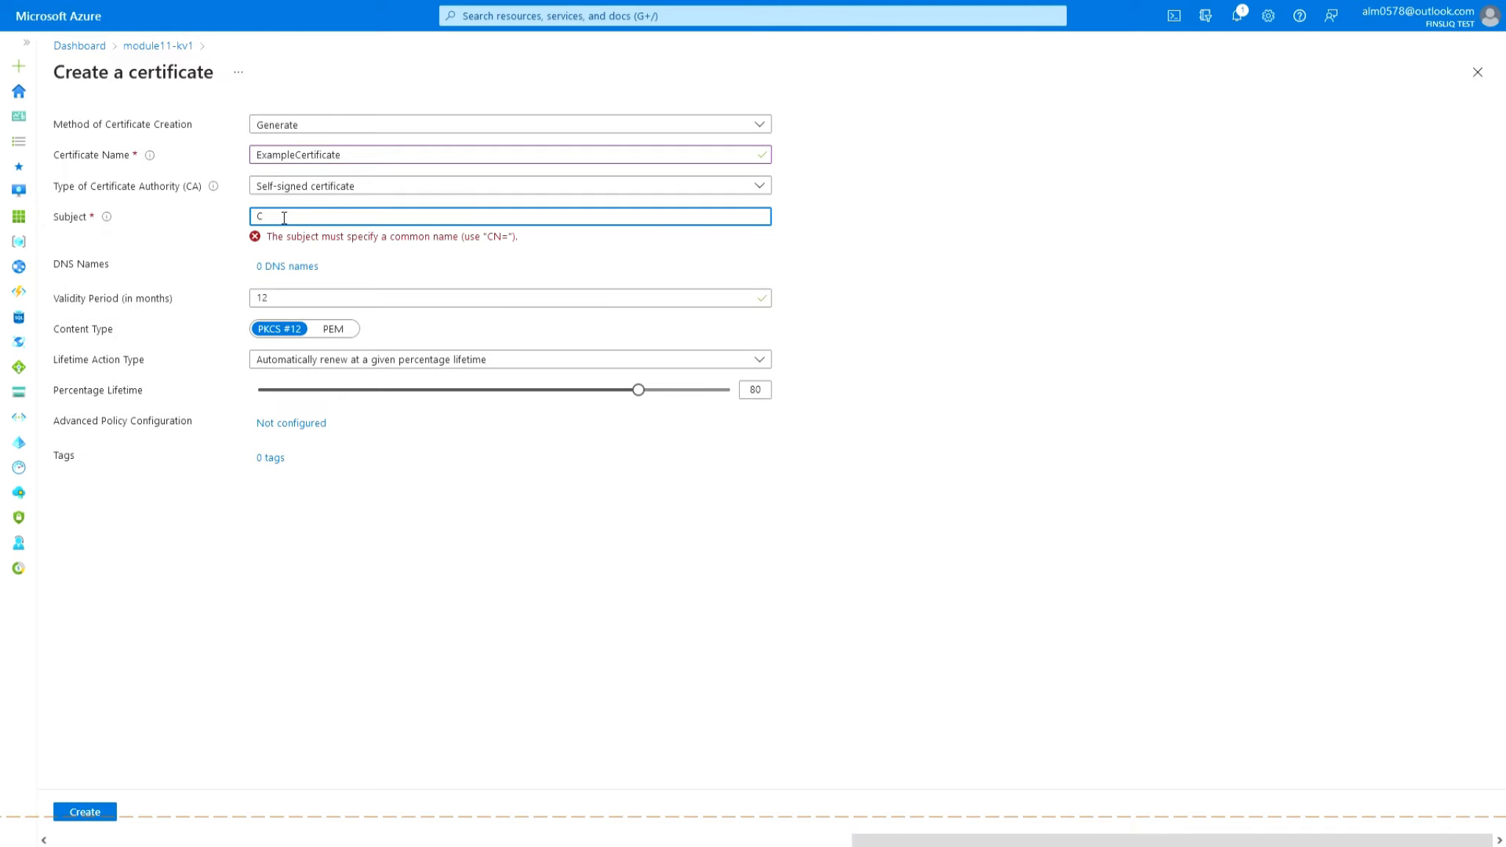
type("N=ExampleCert")
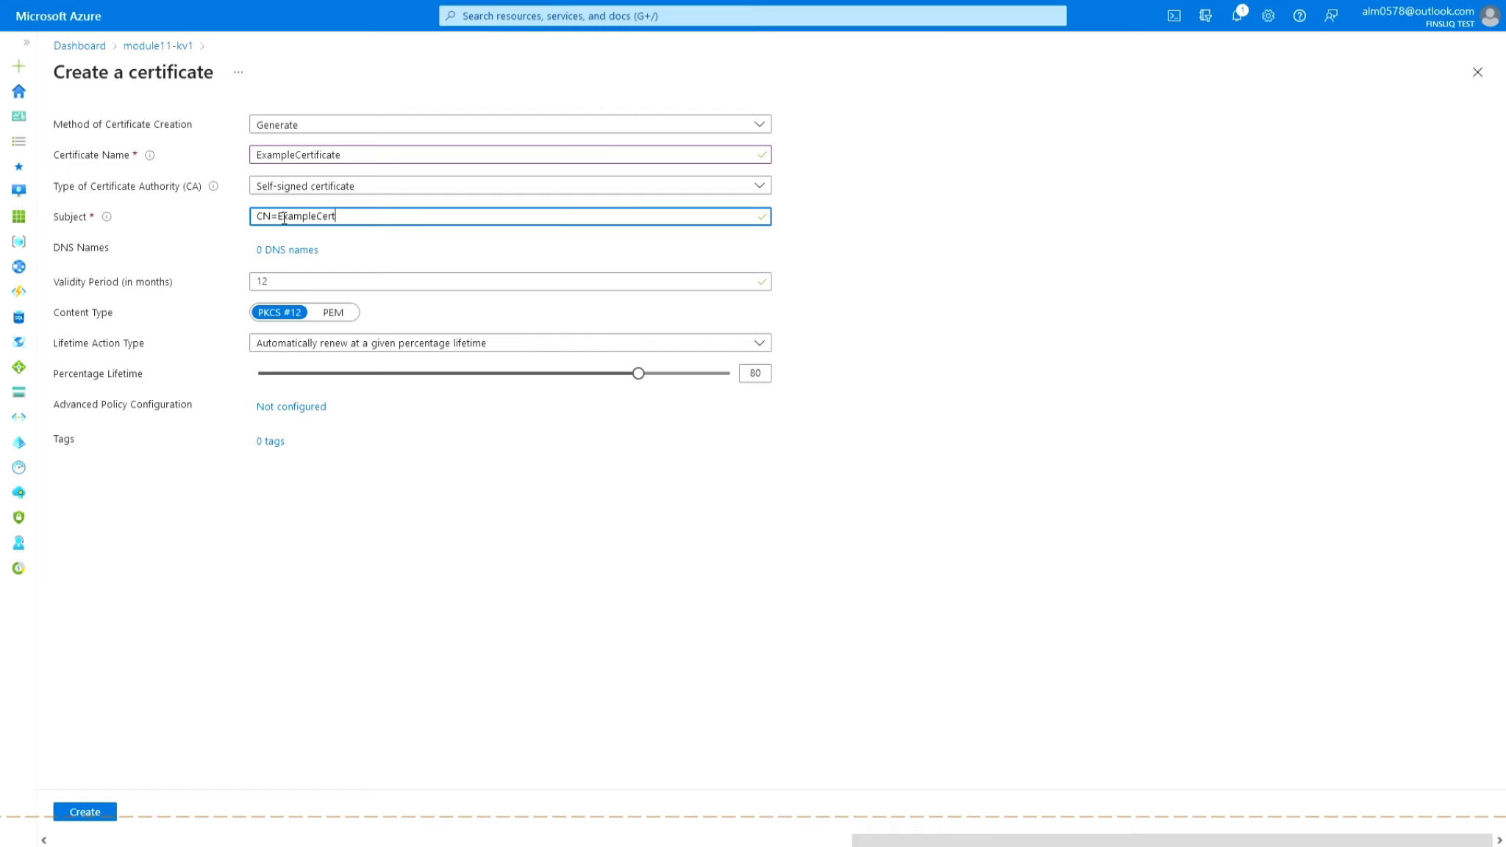
type("ificate")
left_click(86, 812)
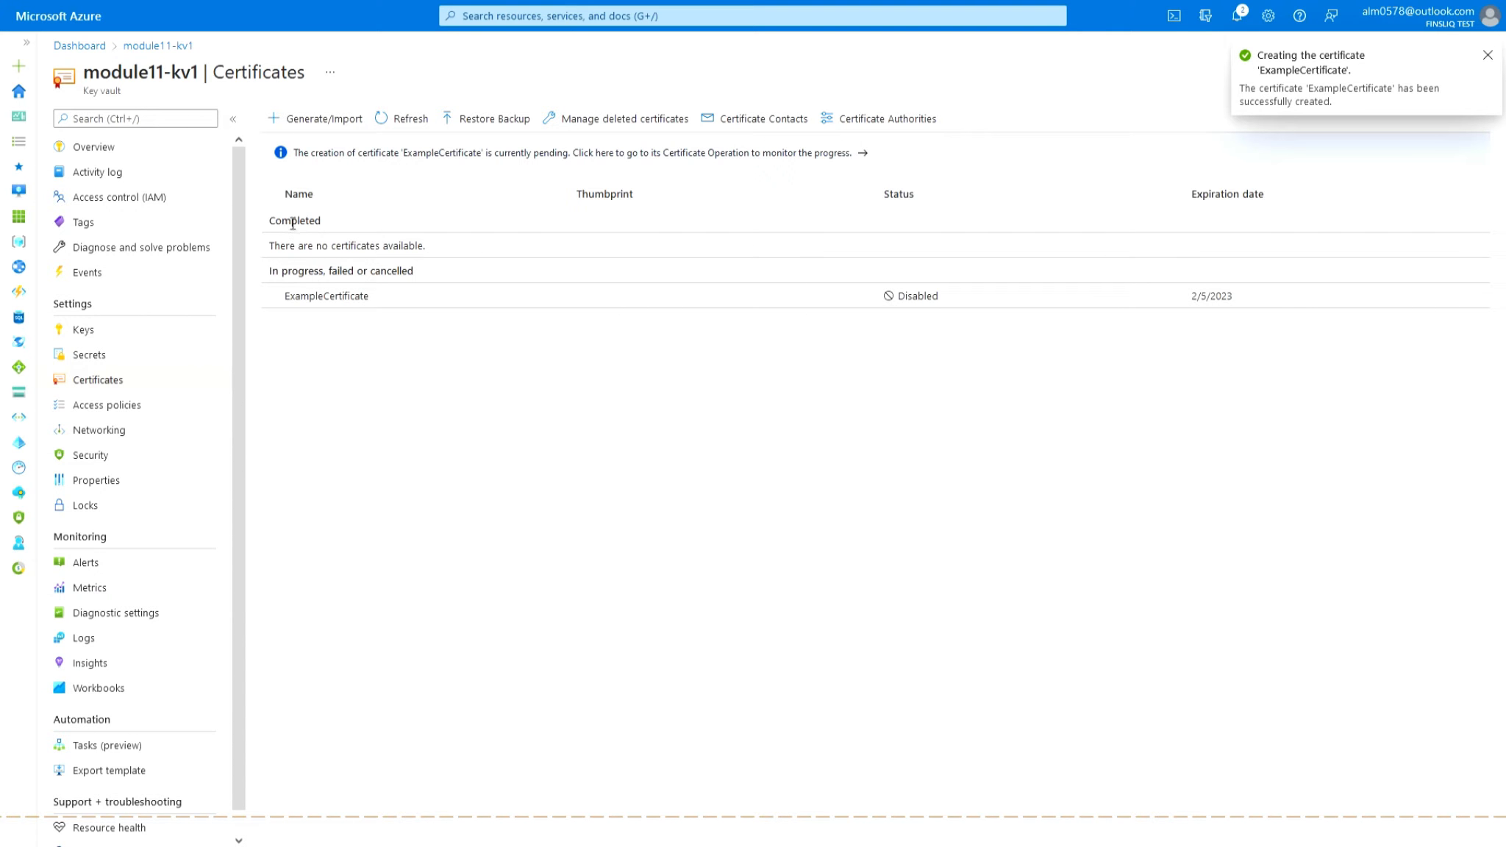
Examine the properties and identifiers of ExampleCertificate's current version, and close its details.
left_click_drag(292, 271, 322, 272)
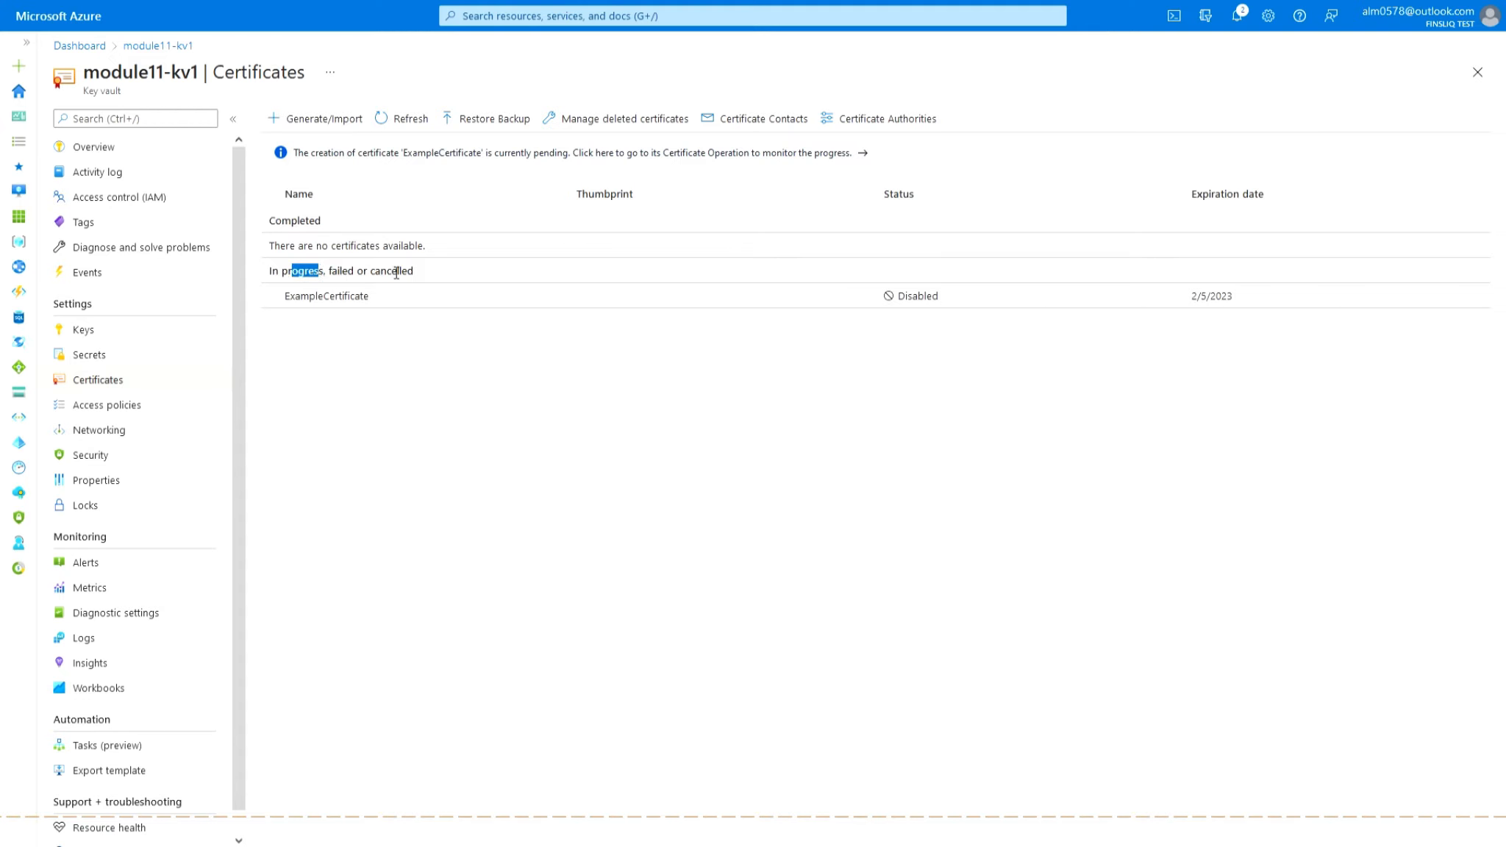
left_click(387, 297)
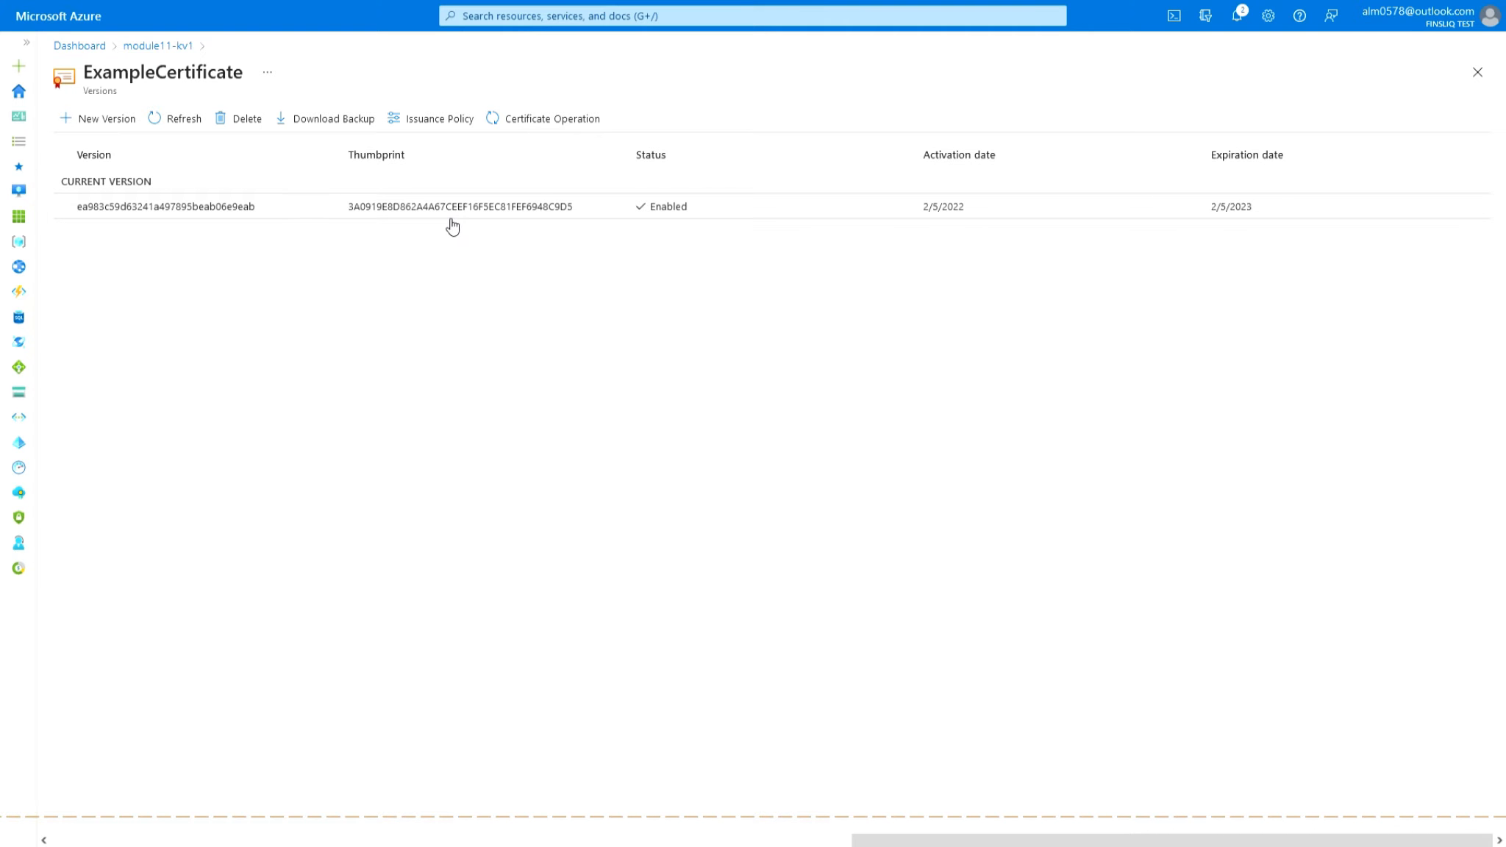
left_click(414, 208)
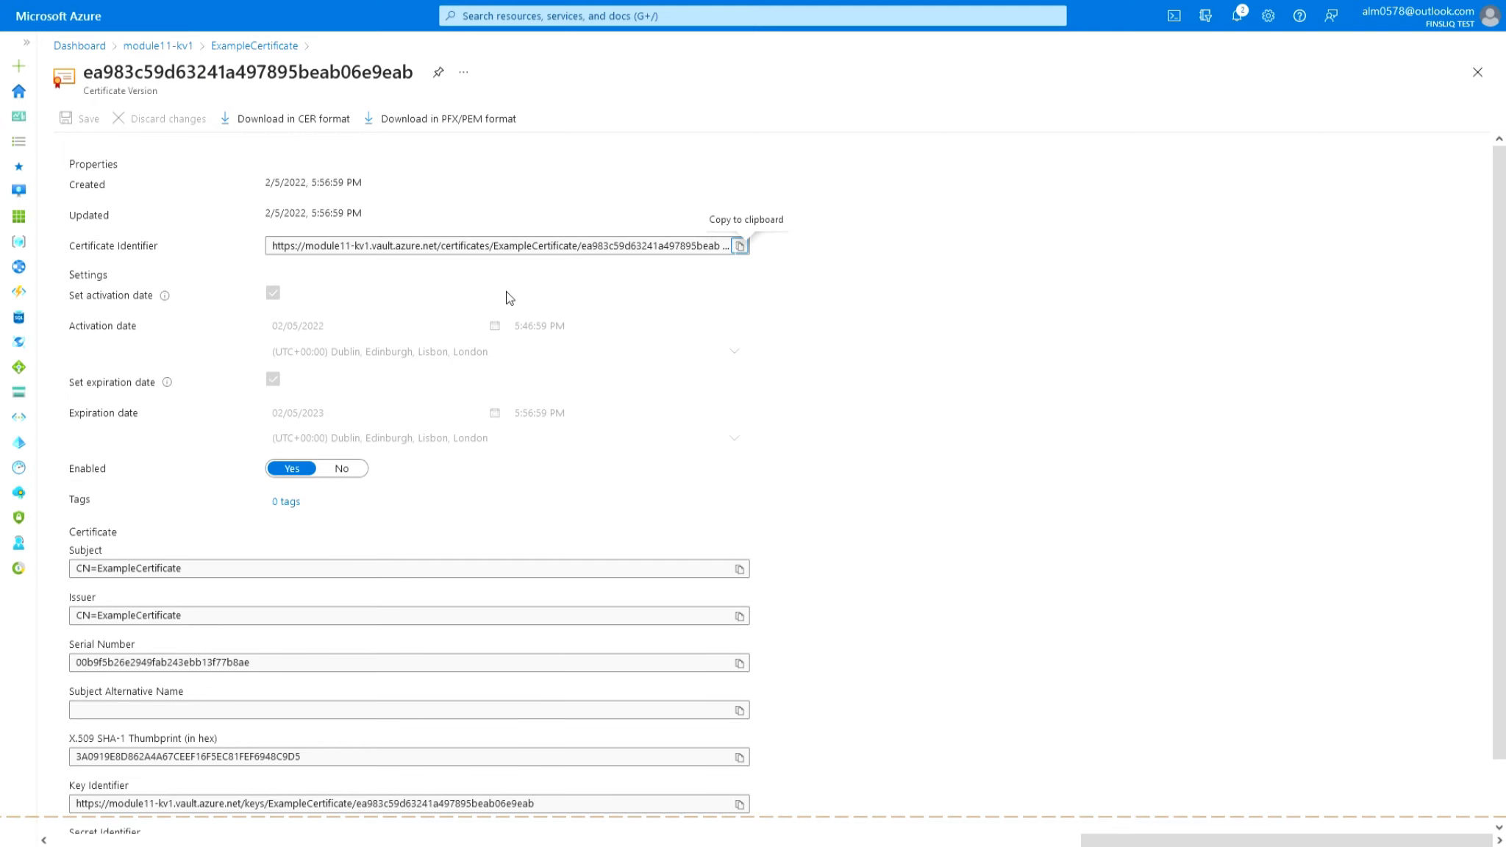
scroll(318, 480, "down", 1)
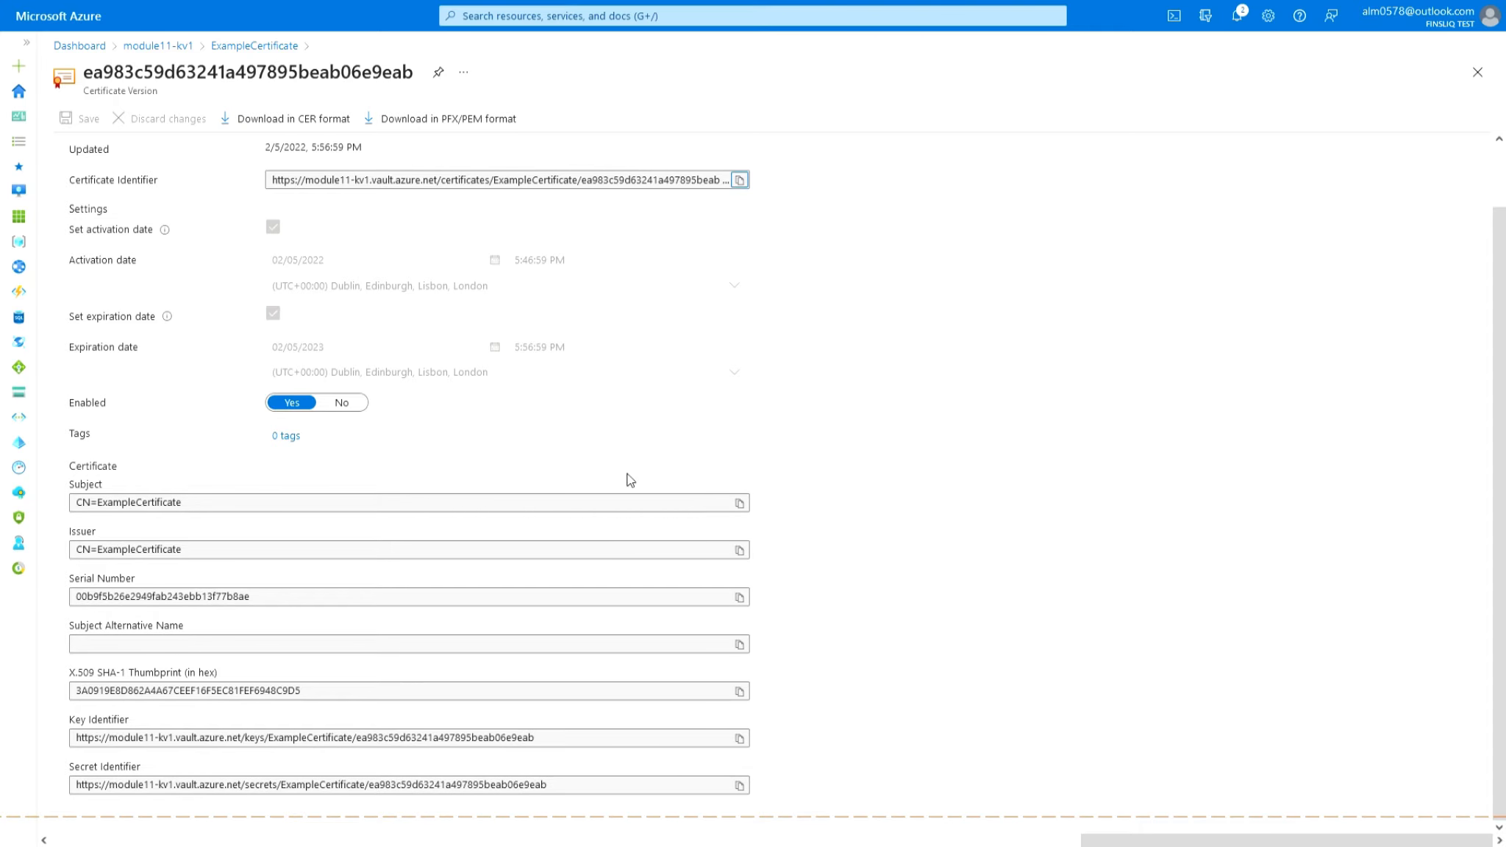
scroll(474, 515, "up", 1)
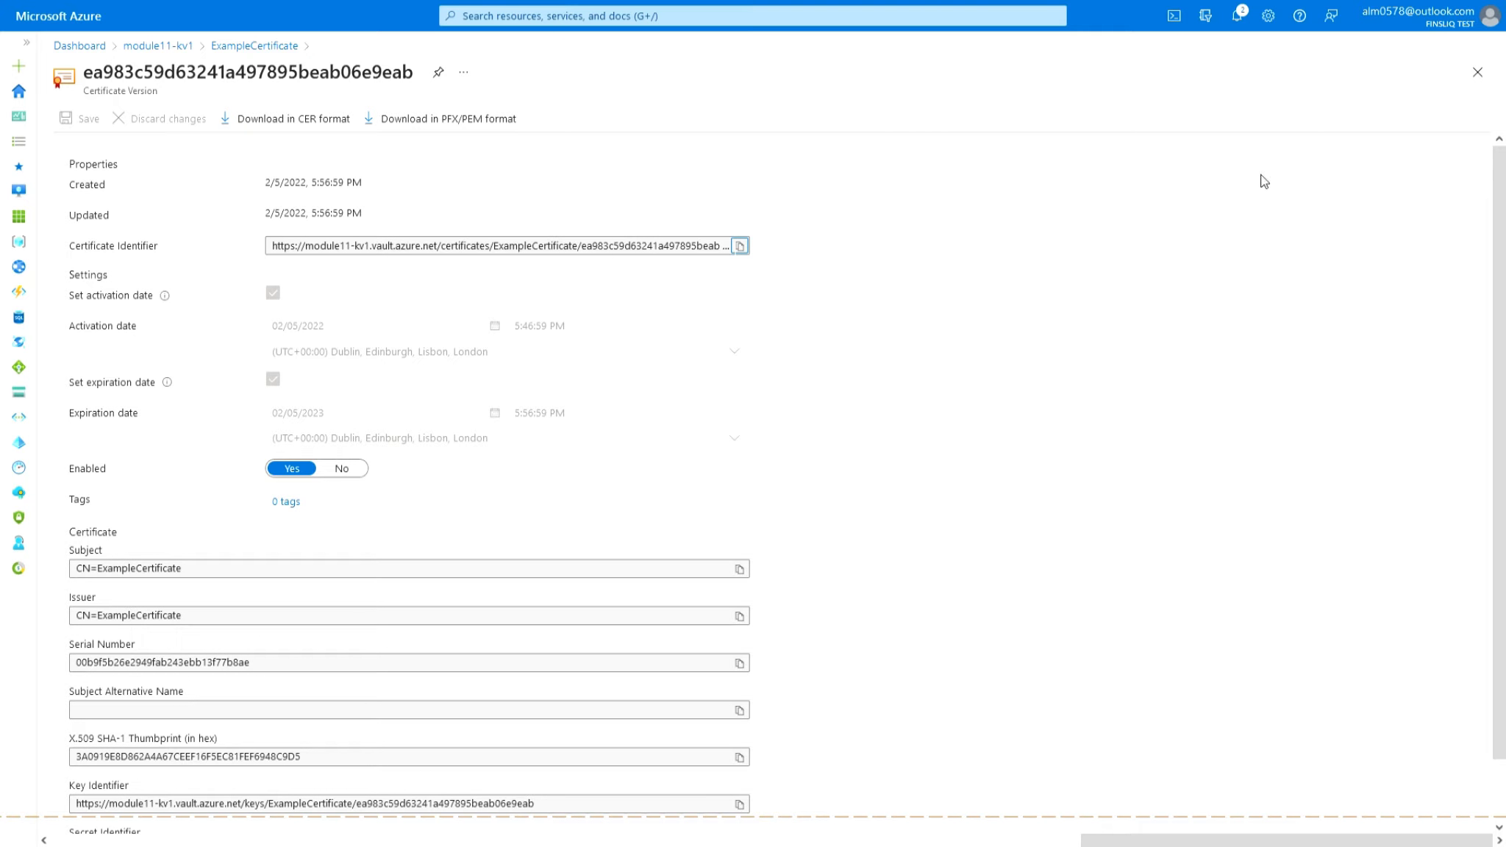
left_click(1477, 71)
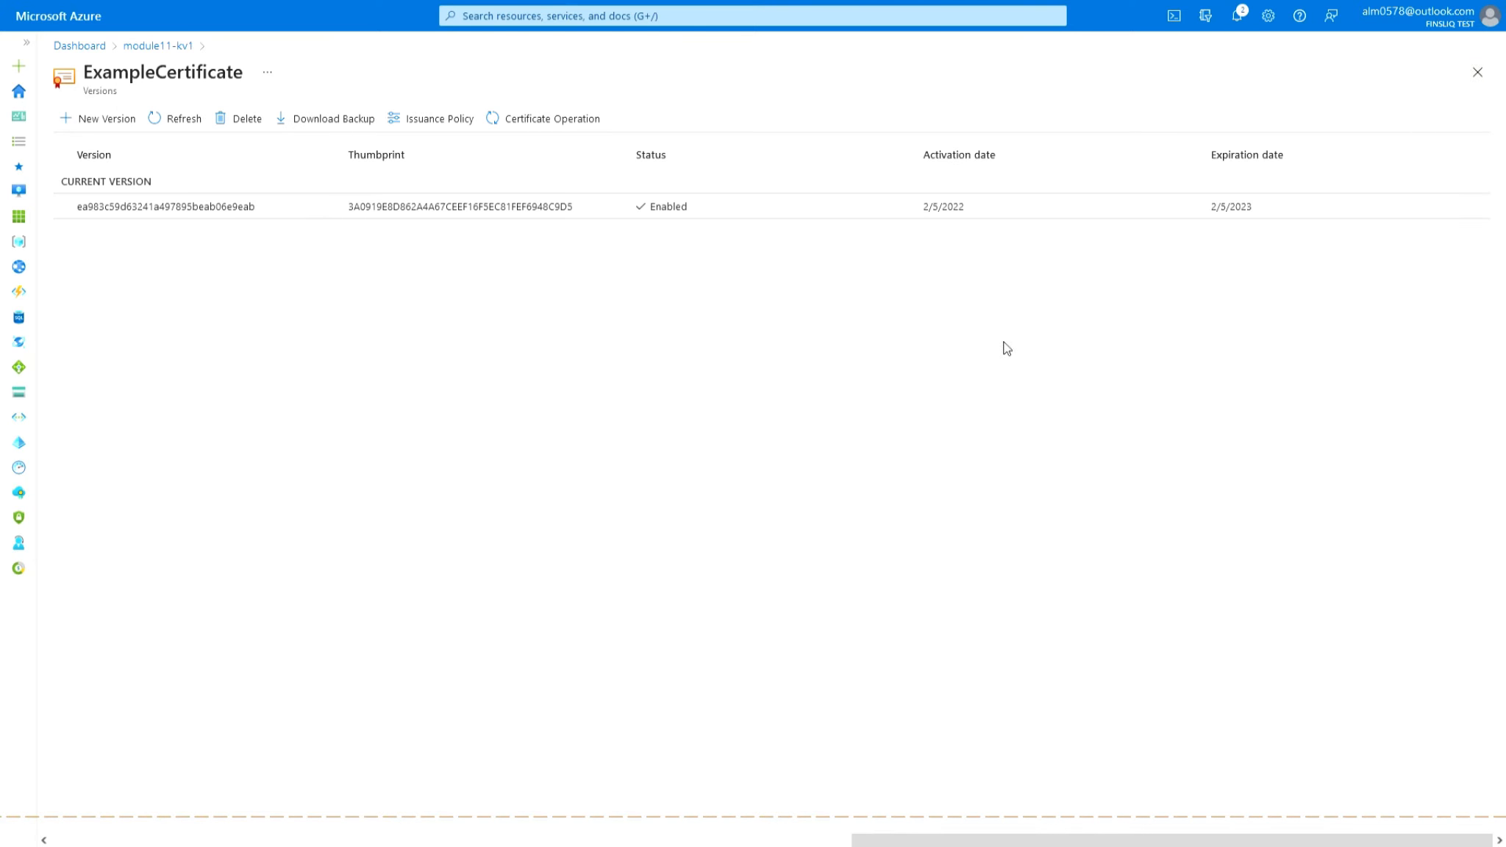
Start adding a certificate authority to the key vault and name it module11-CA.
left_click(170, 46)
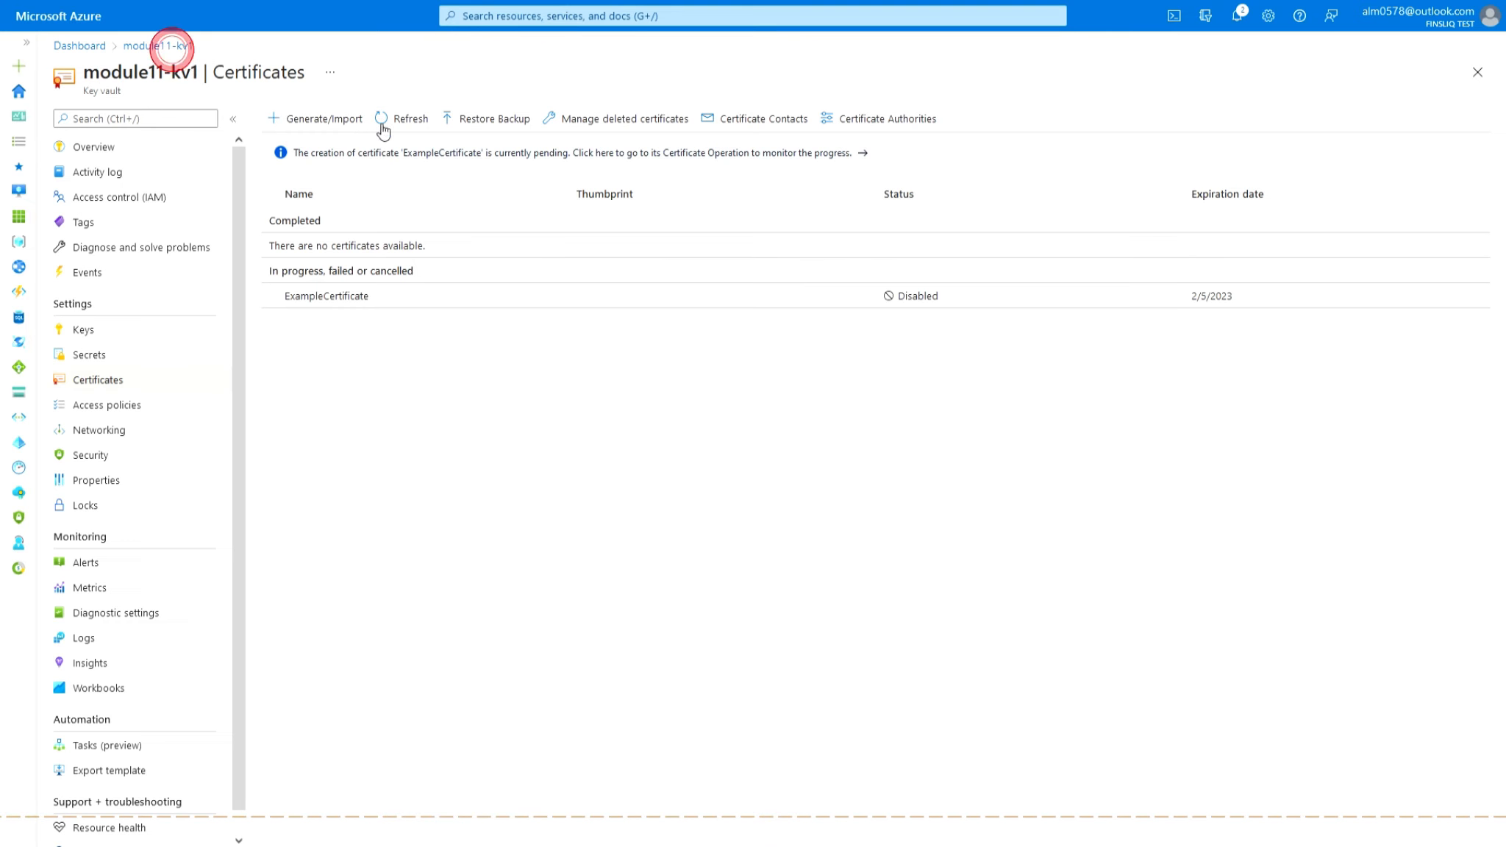
left_click(902, 122)
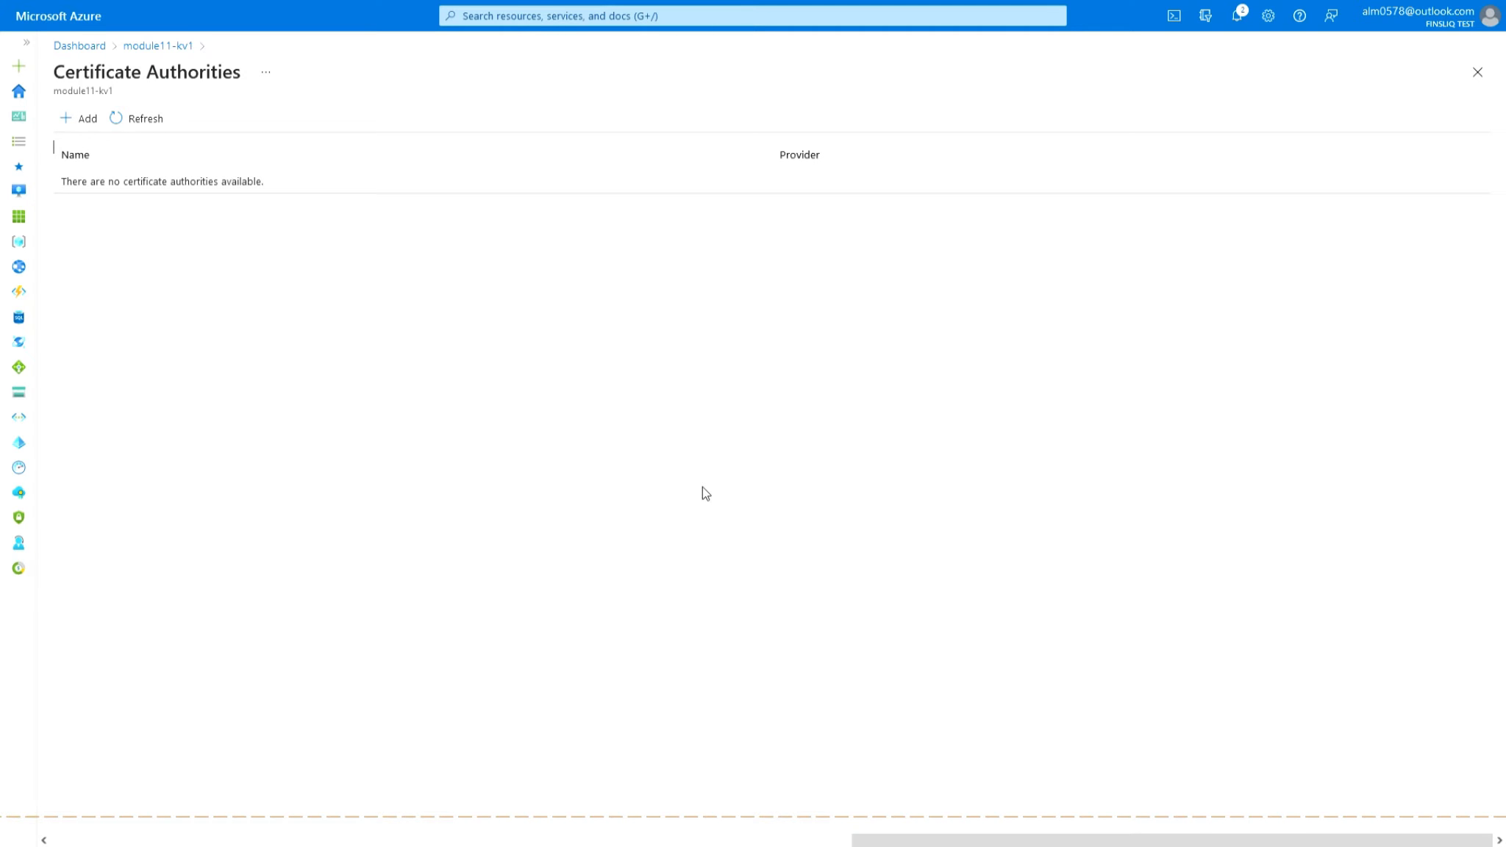
left_click(82, 118)
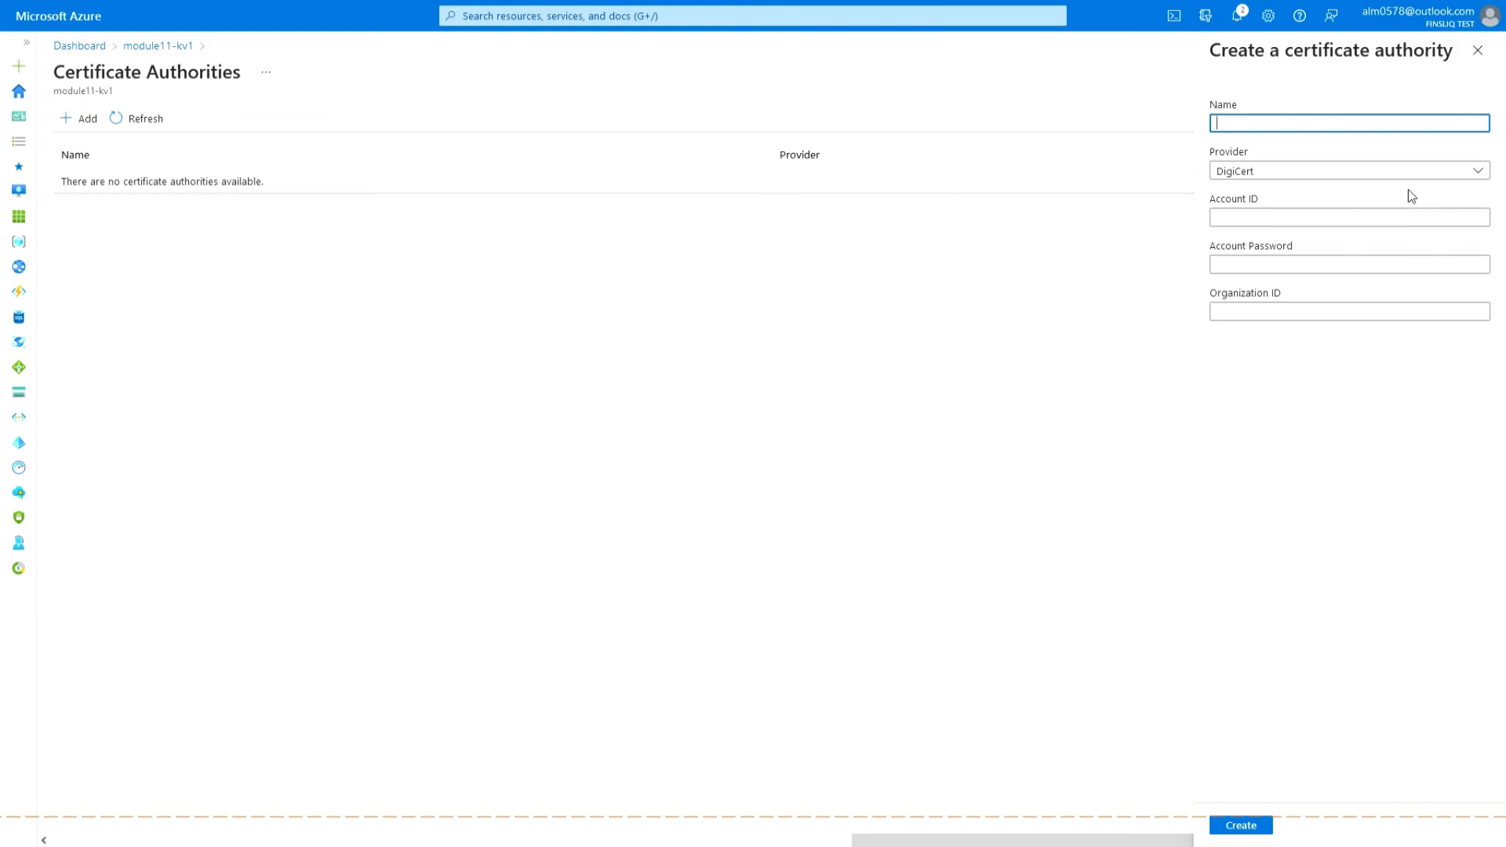
left_click(1387, 170)
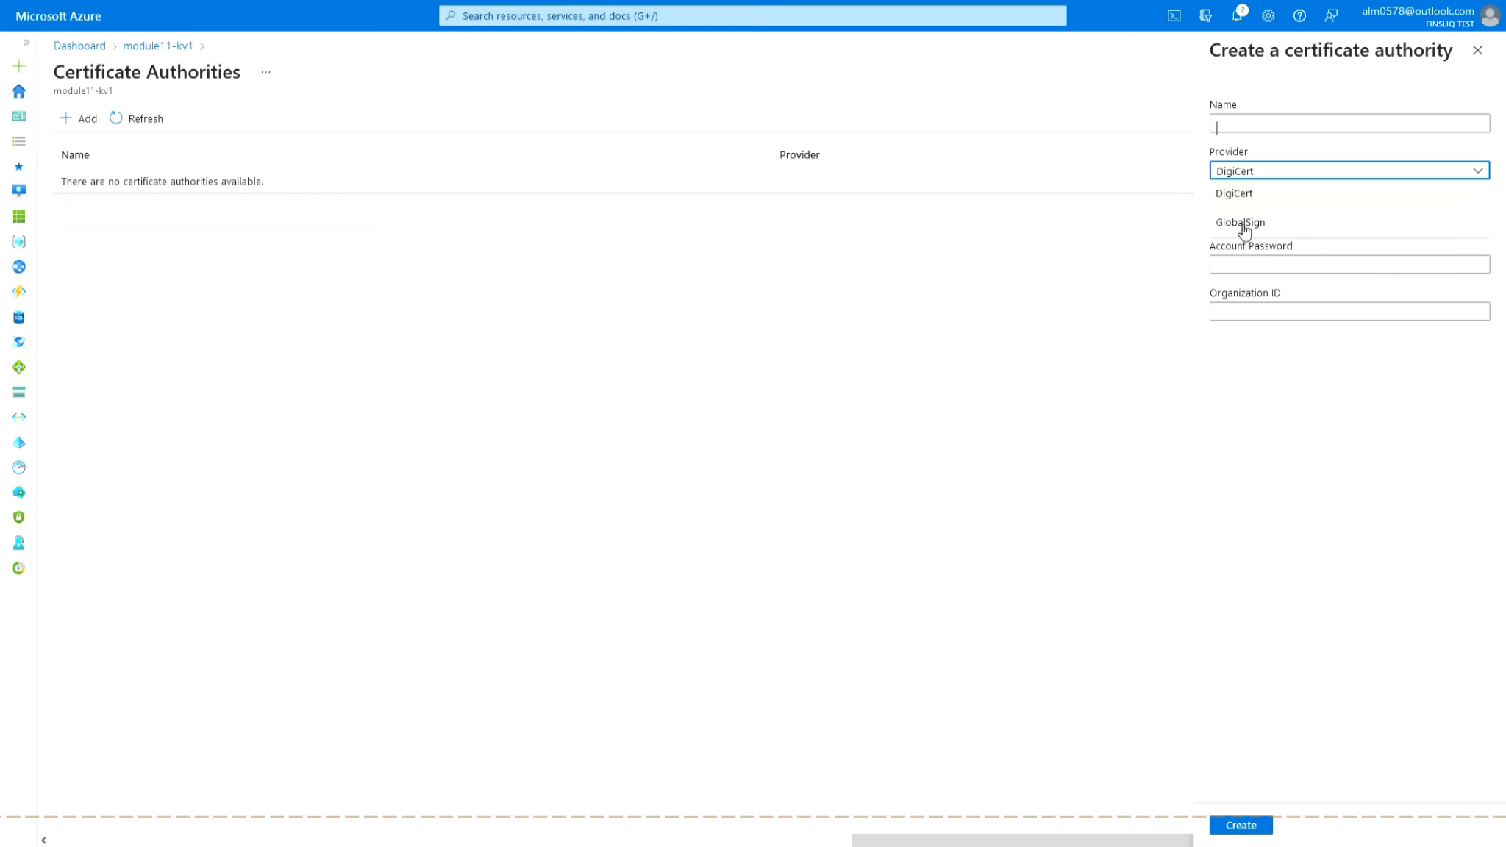
left_click(1268, 131)
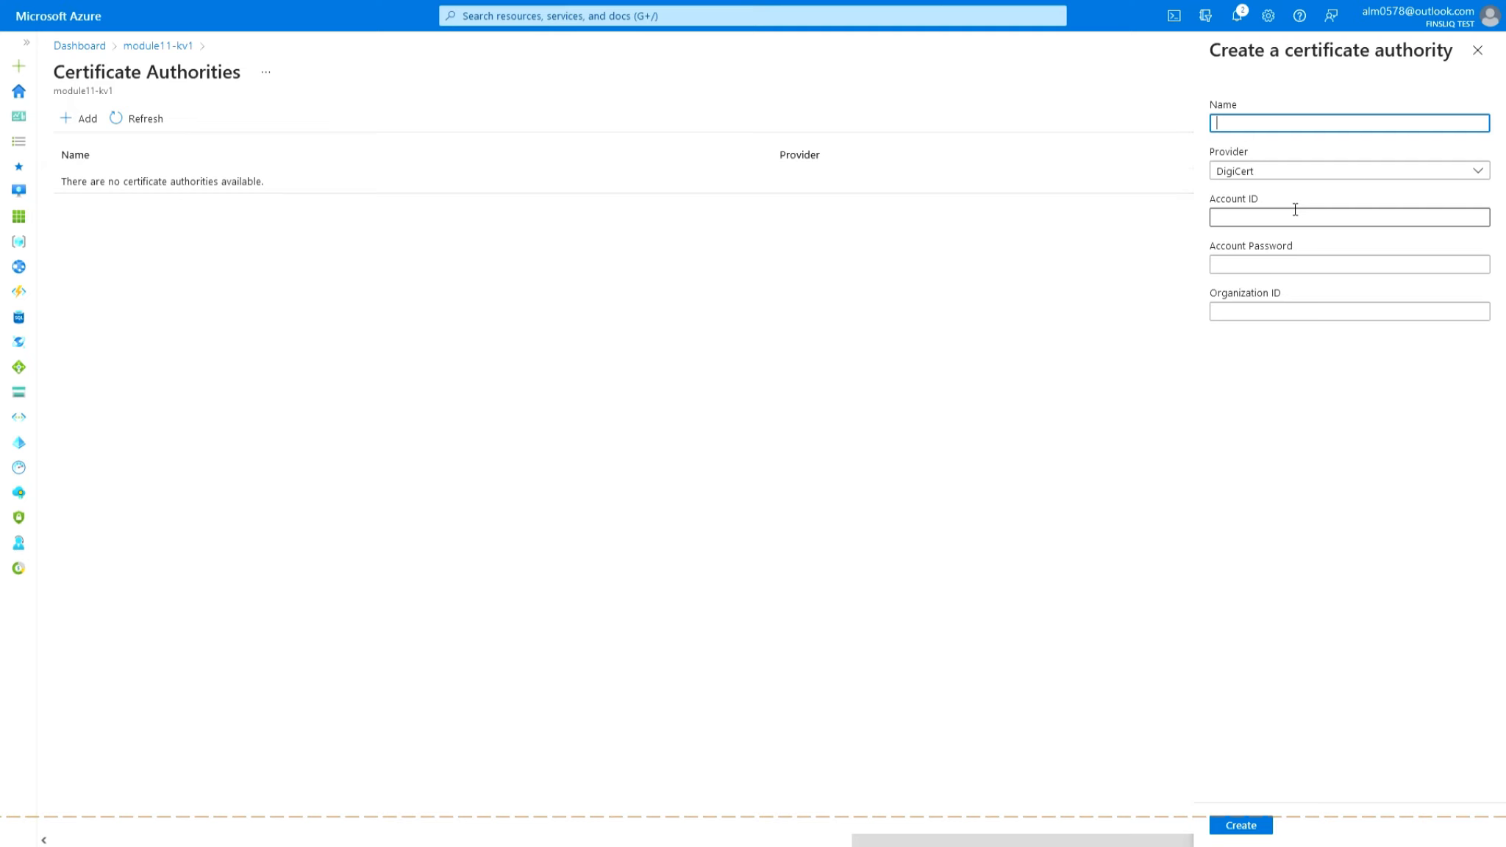
left_click(1243, 122)
type("module11-CA")
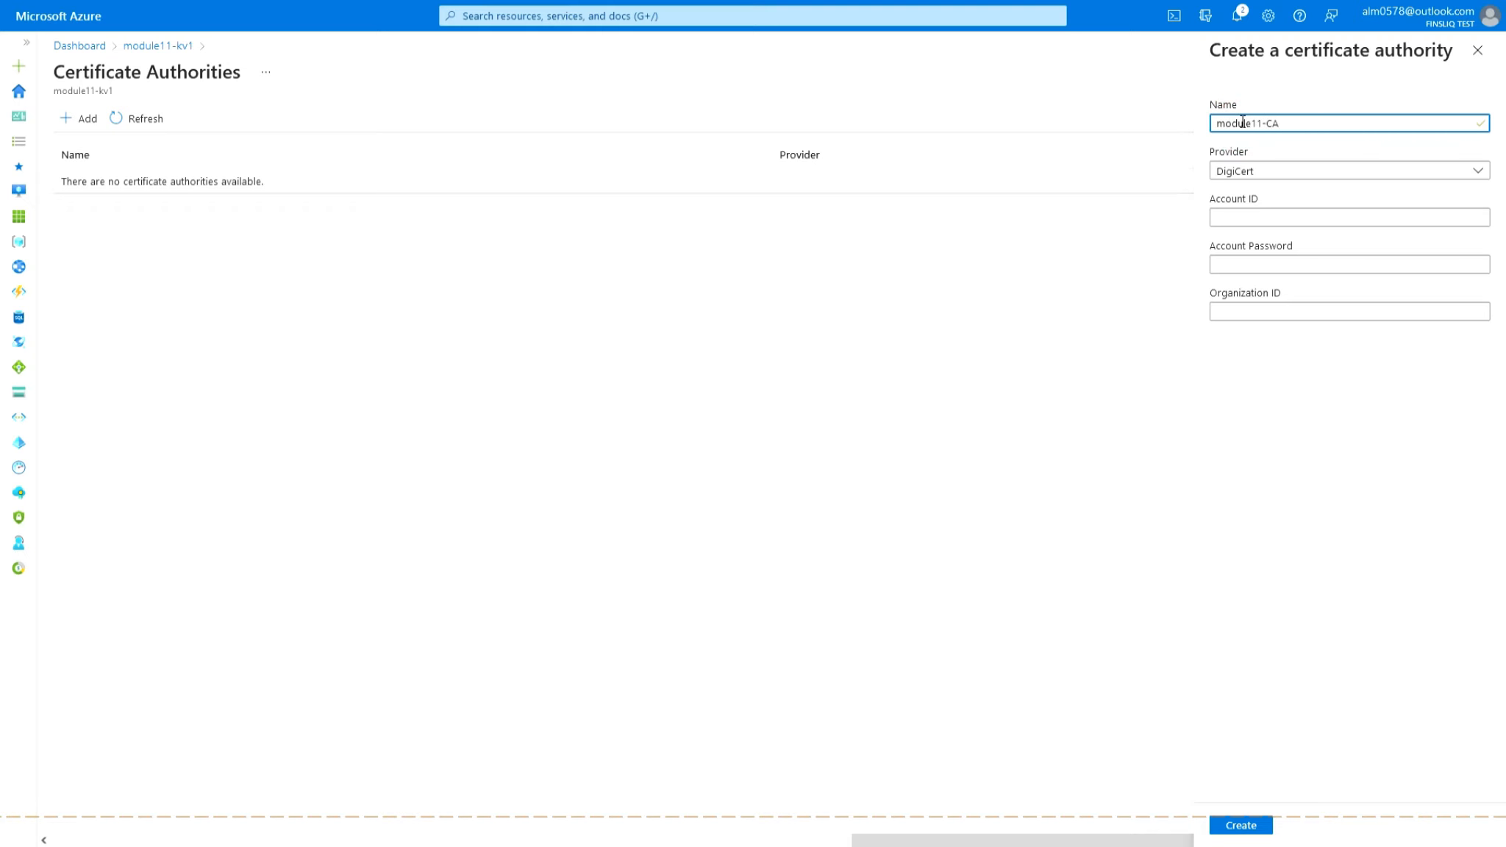
Keep DigiCert as the certificate authority's provider and enter the account ID and account password.
left_click(1229, 171)
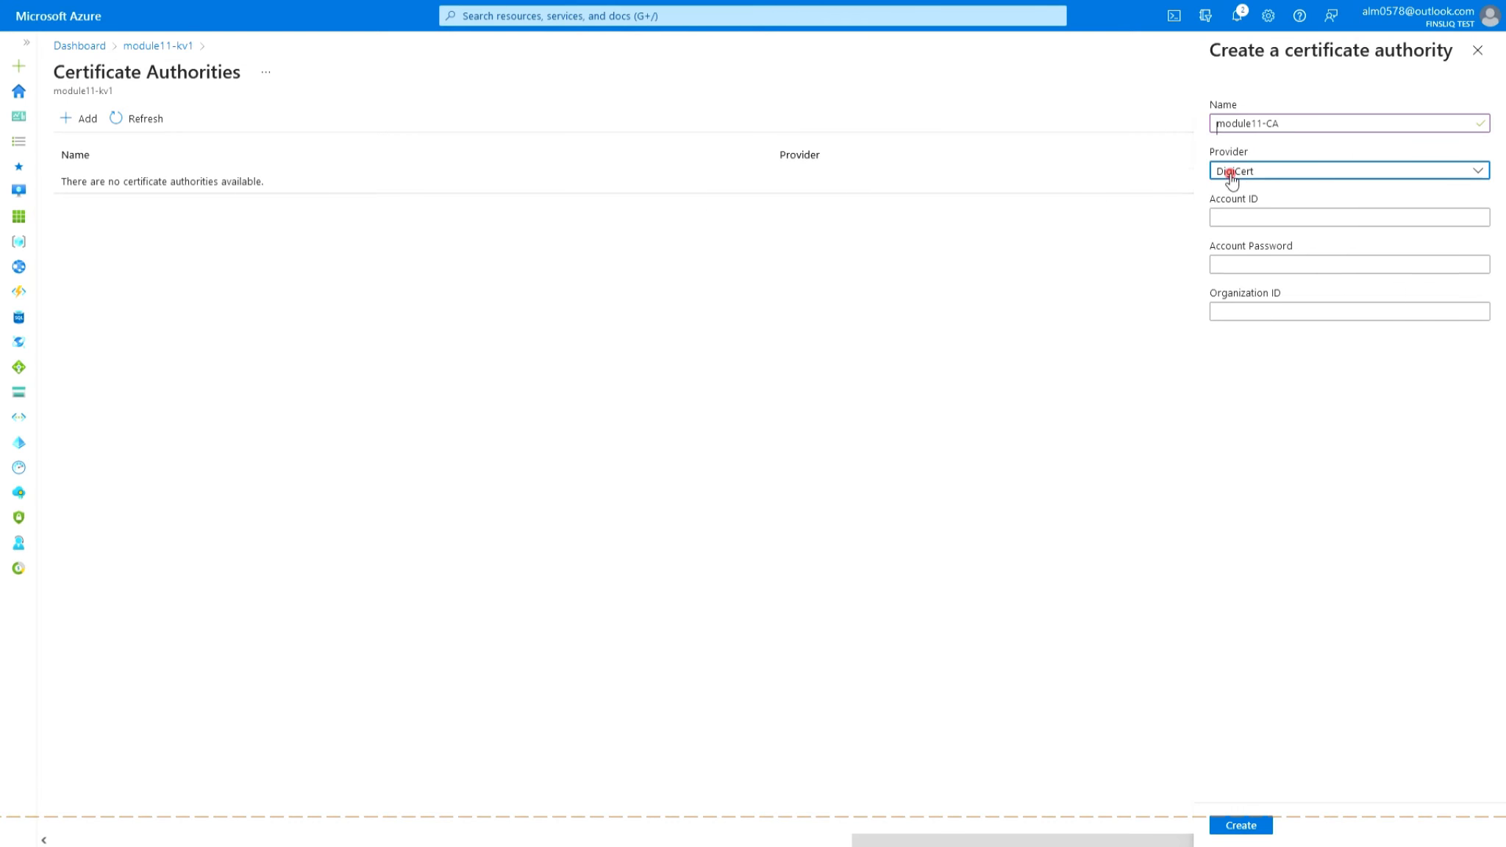
left_click(1290, 170)
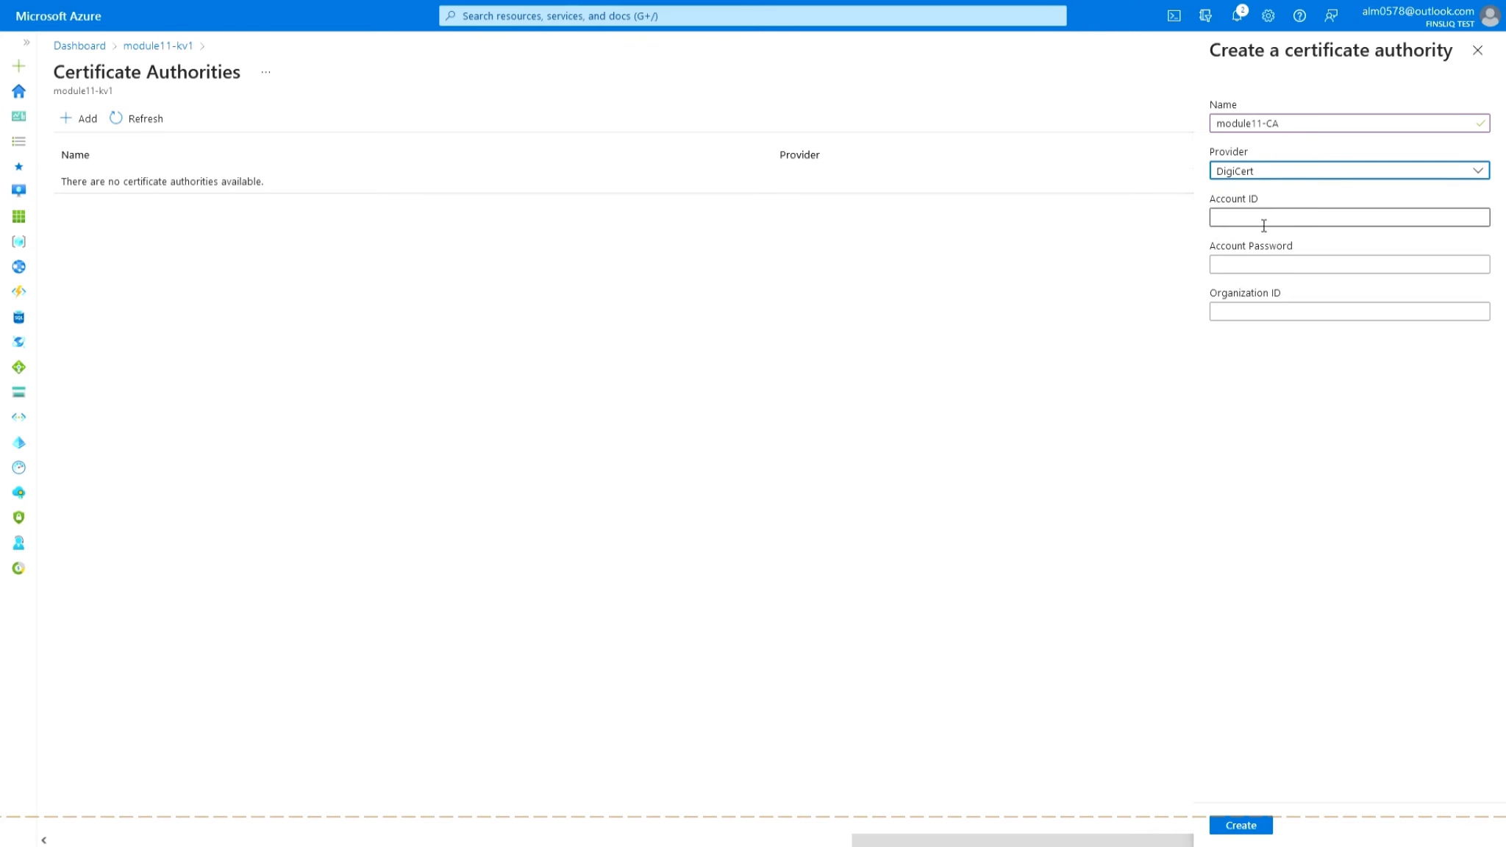
left_click(1267, 221)
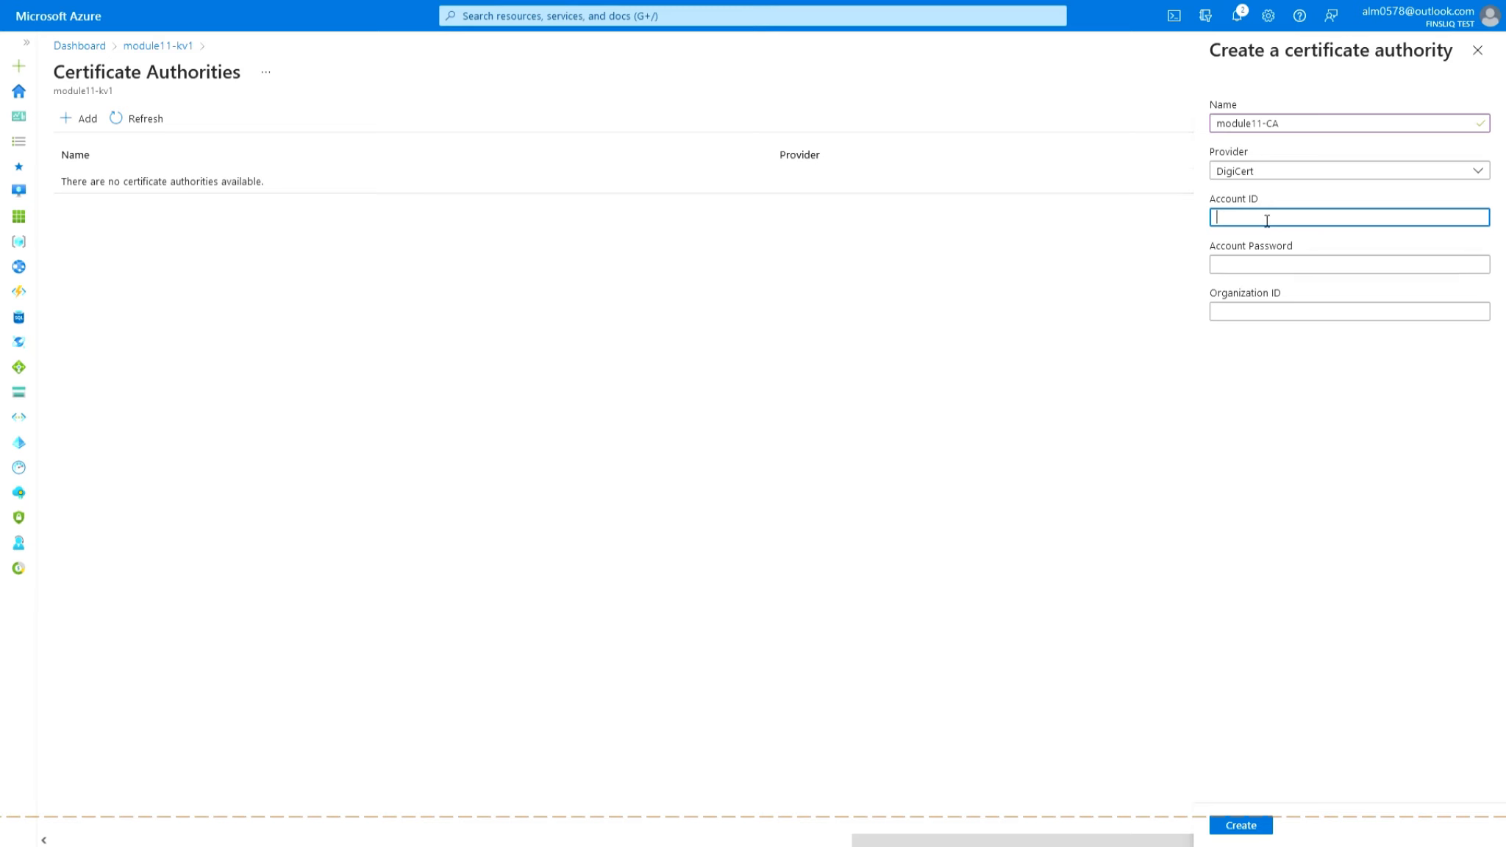
type("m11")
left_click(1260, 266)
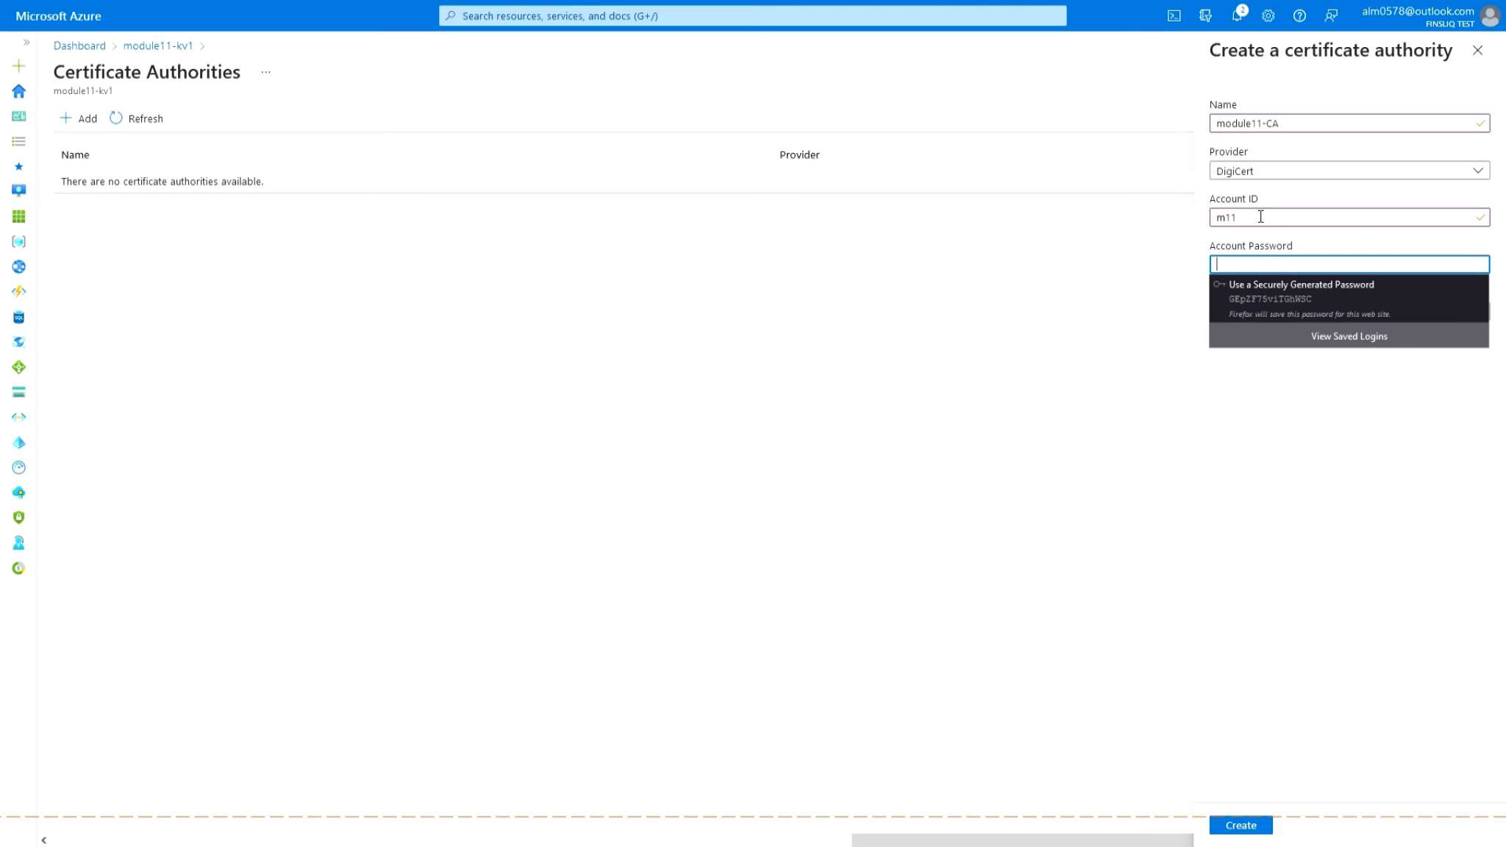
left_click(1245, 261)
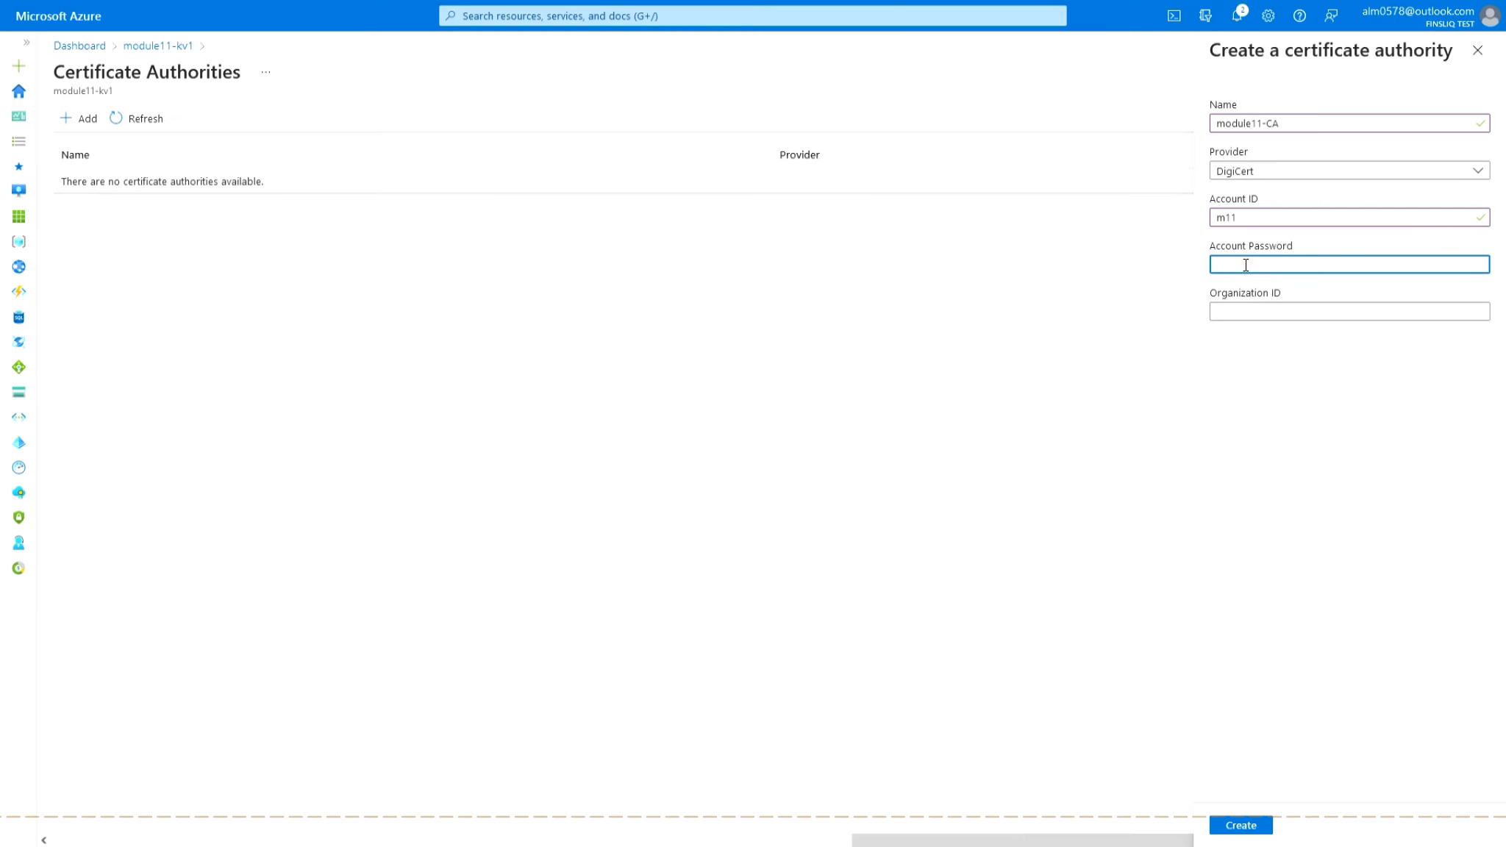
type("•••••••••••")
Enter the organization ID, create the certificate authority and return to the certificates of module11-kv1.
left_click(1244, 311)
left_click(1241, 825)
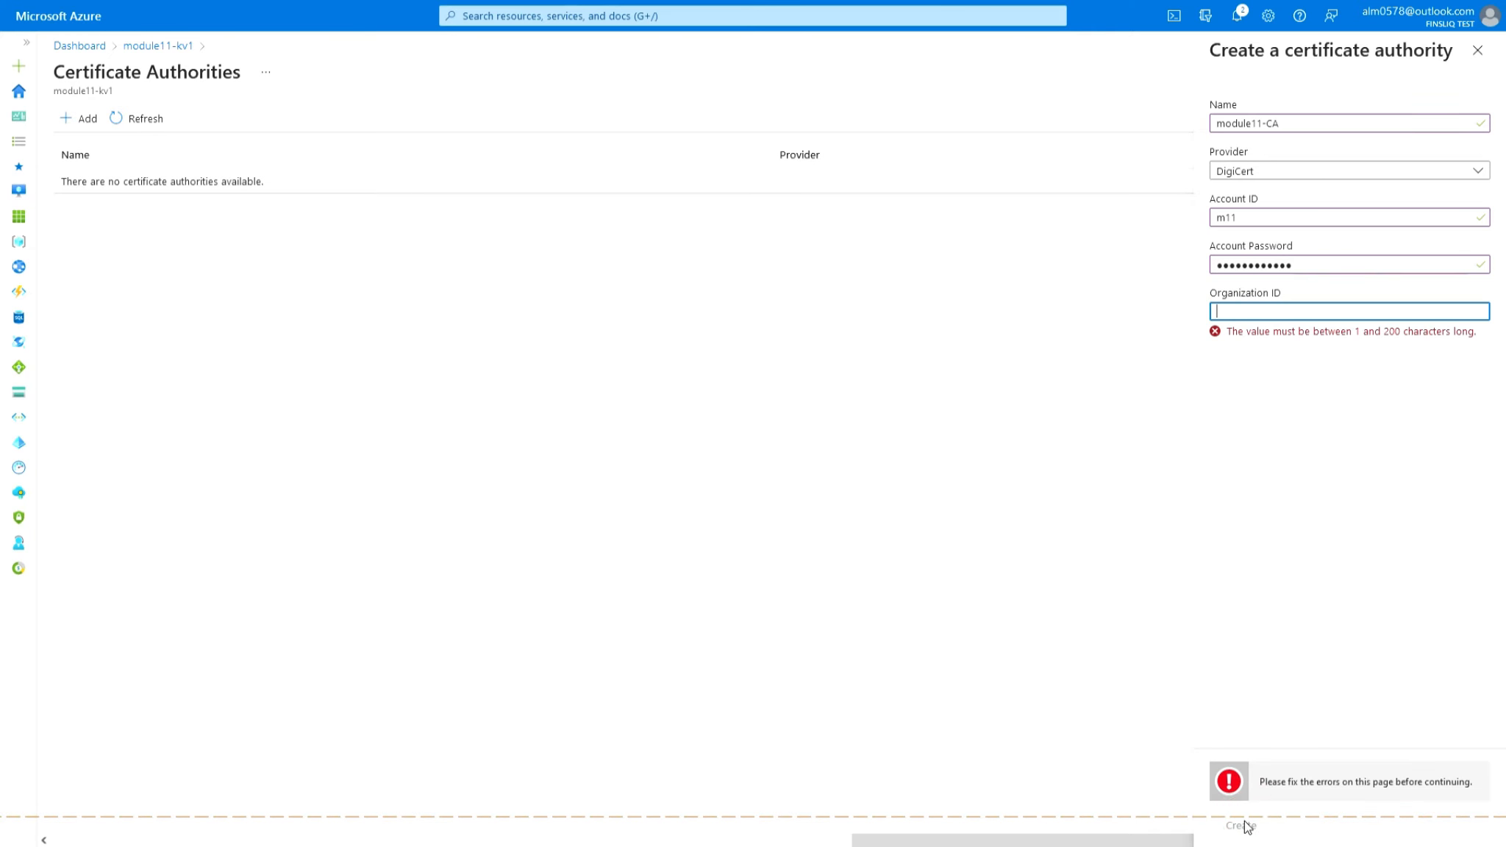
left_click(1251, 307)
left_click(1250, 308)
type("12345")
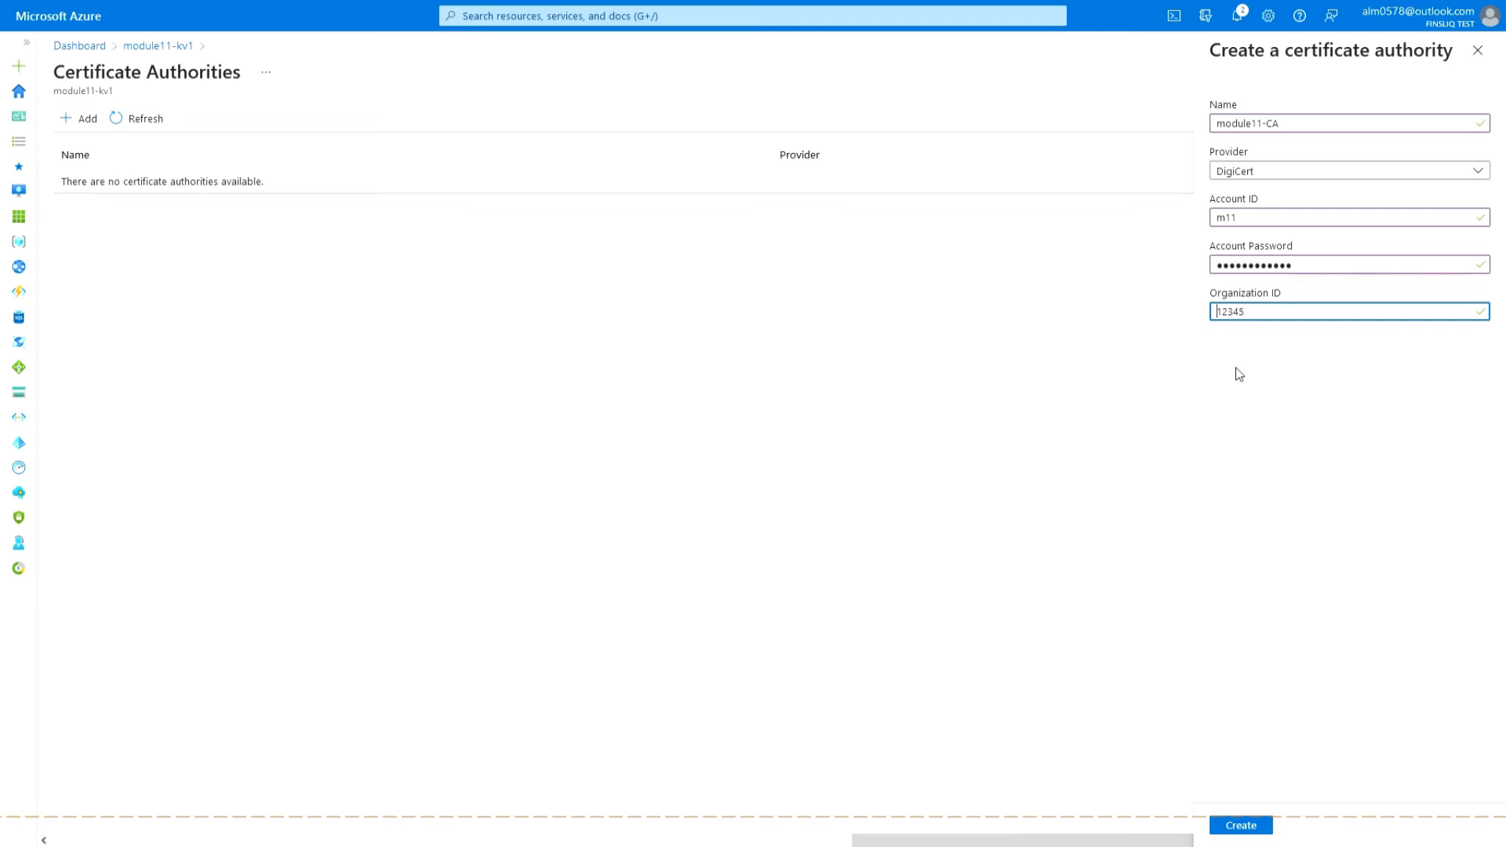
left_click(1251, 824)
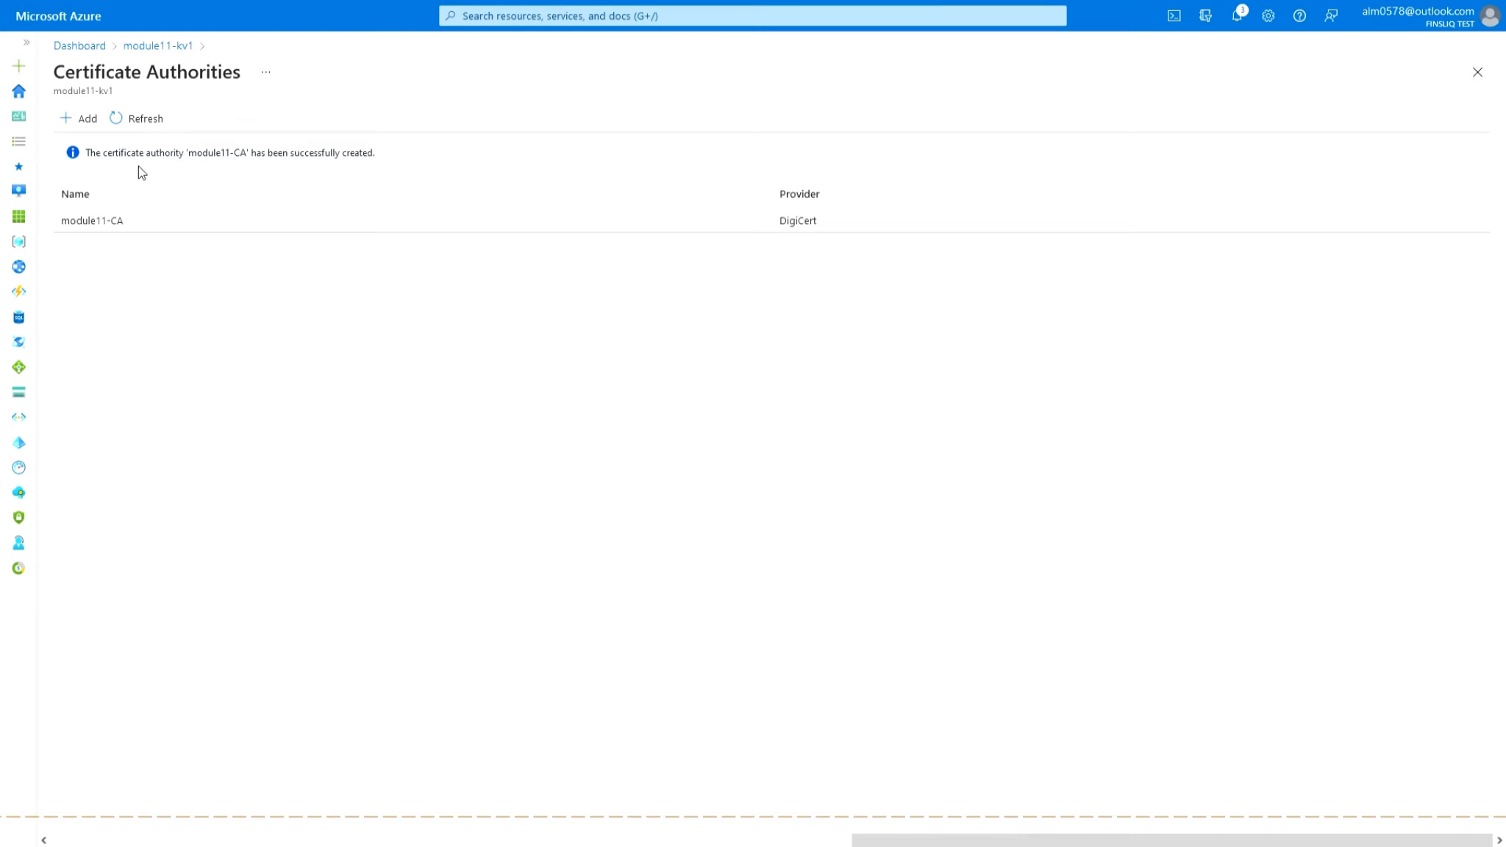
left_click(153, 47)
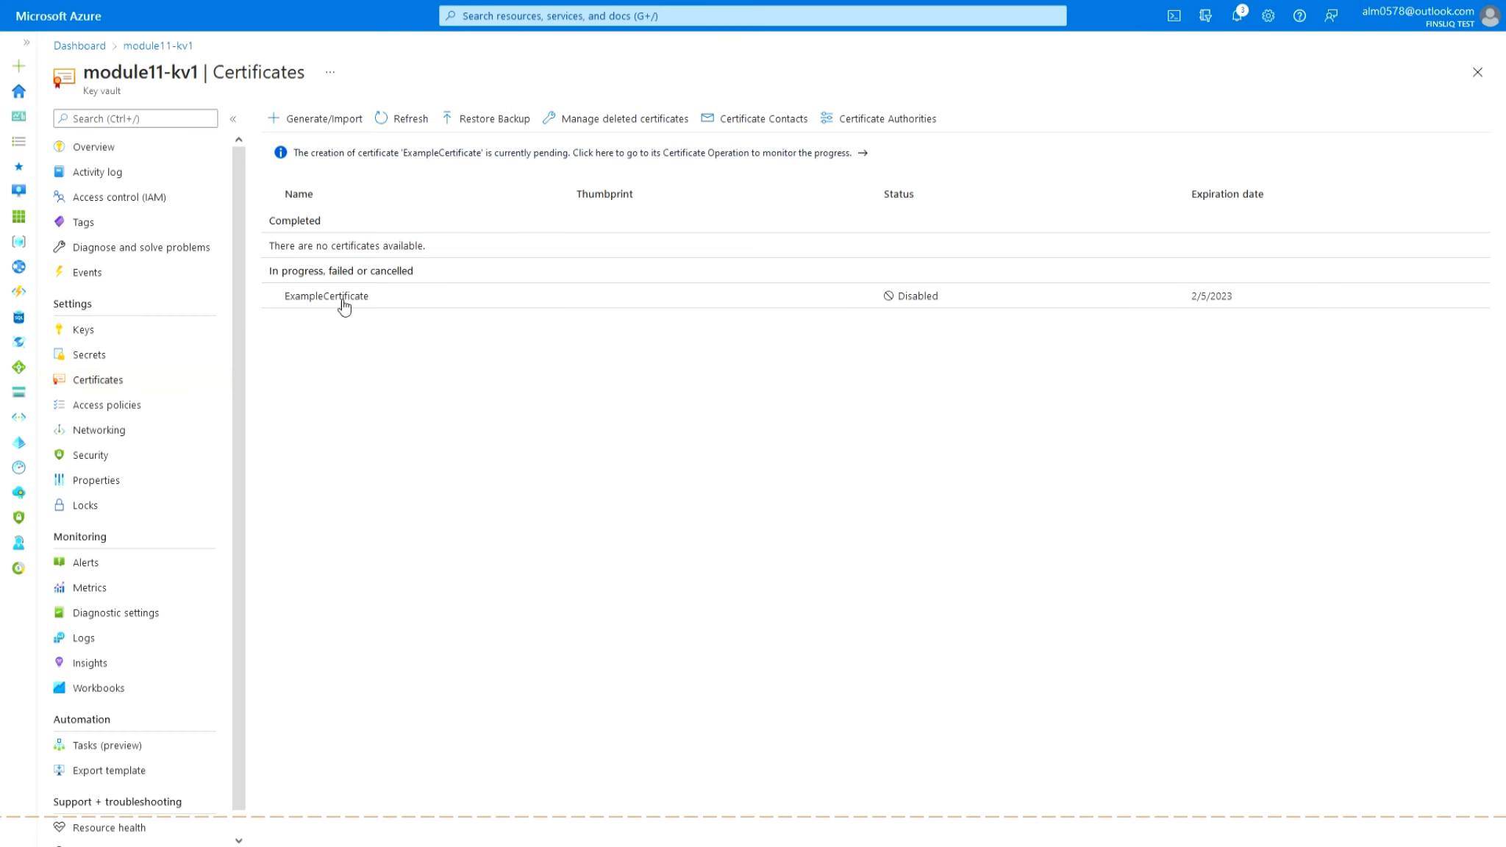
left_click(336, 295)
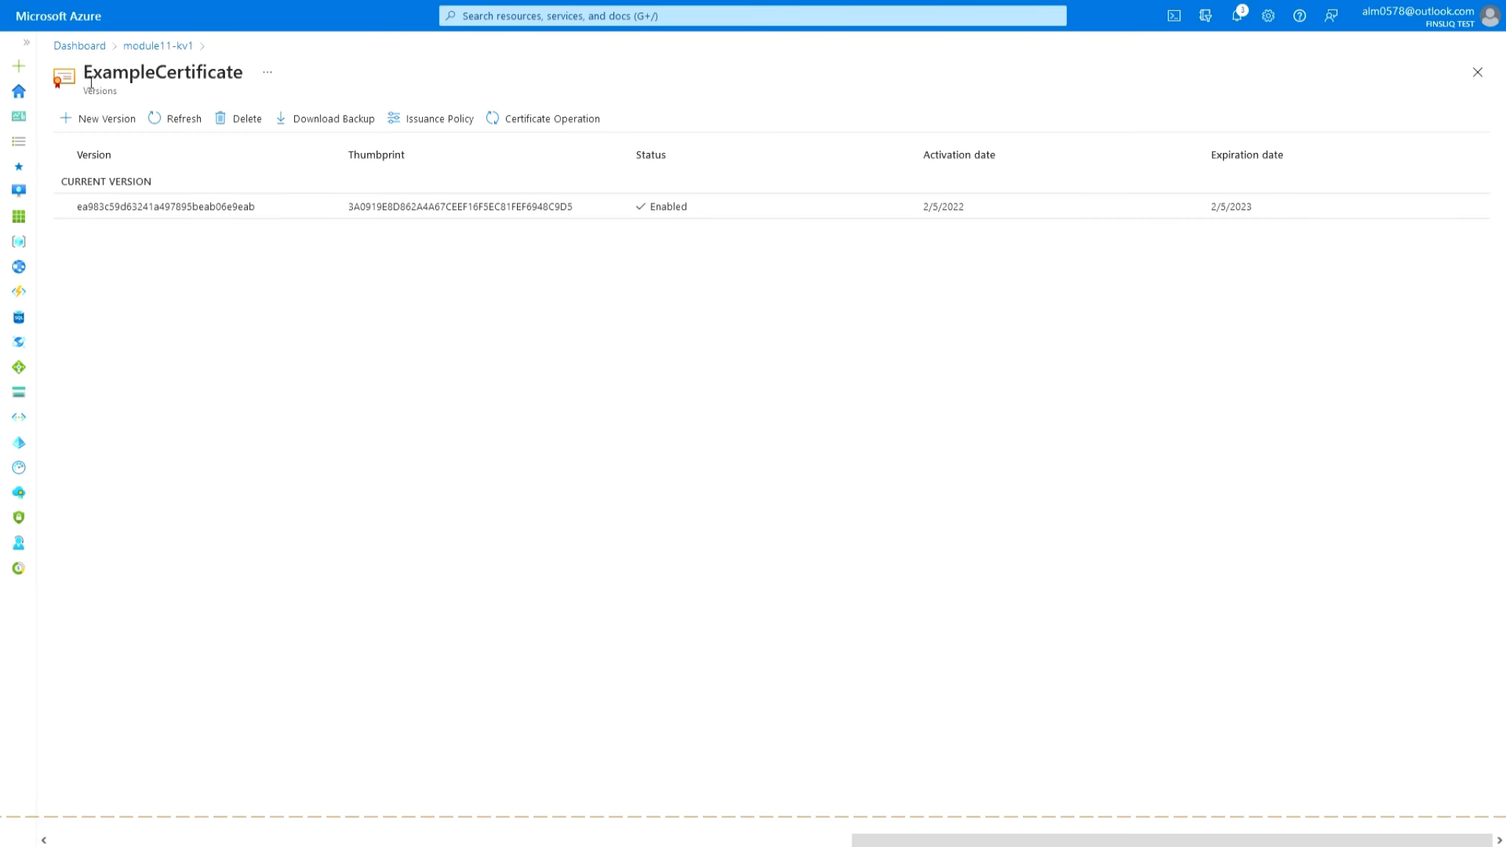
left_click(147, 46)
left_click(316, 128)
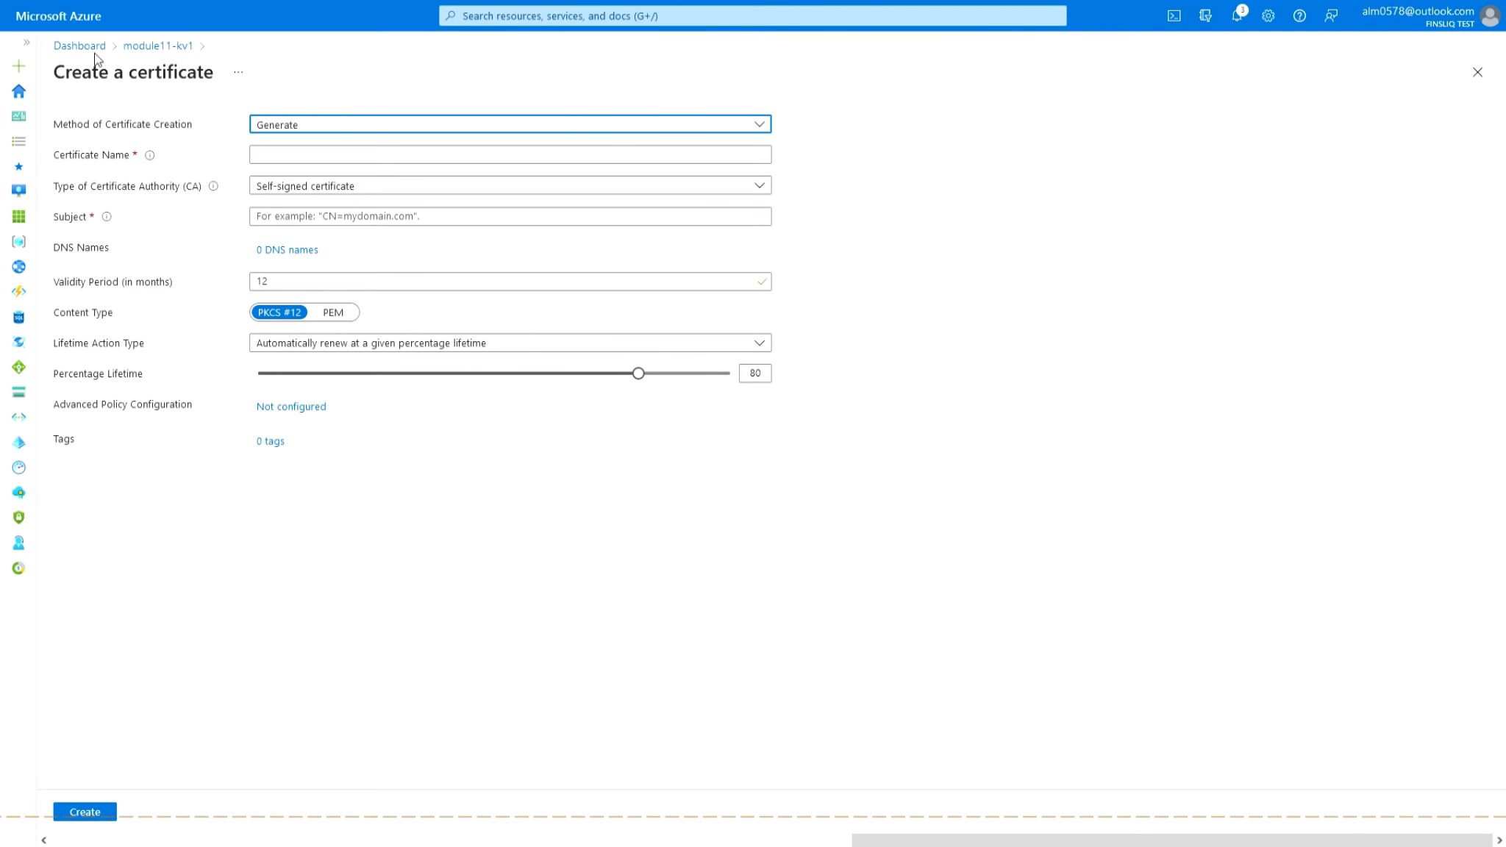
left_click(149, 46)
Start a new version of ExampleCertificate with its certificate authority type set to Certificate issued by an integrated CA.
left_click(363, 294)
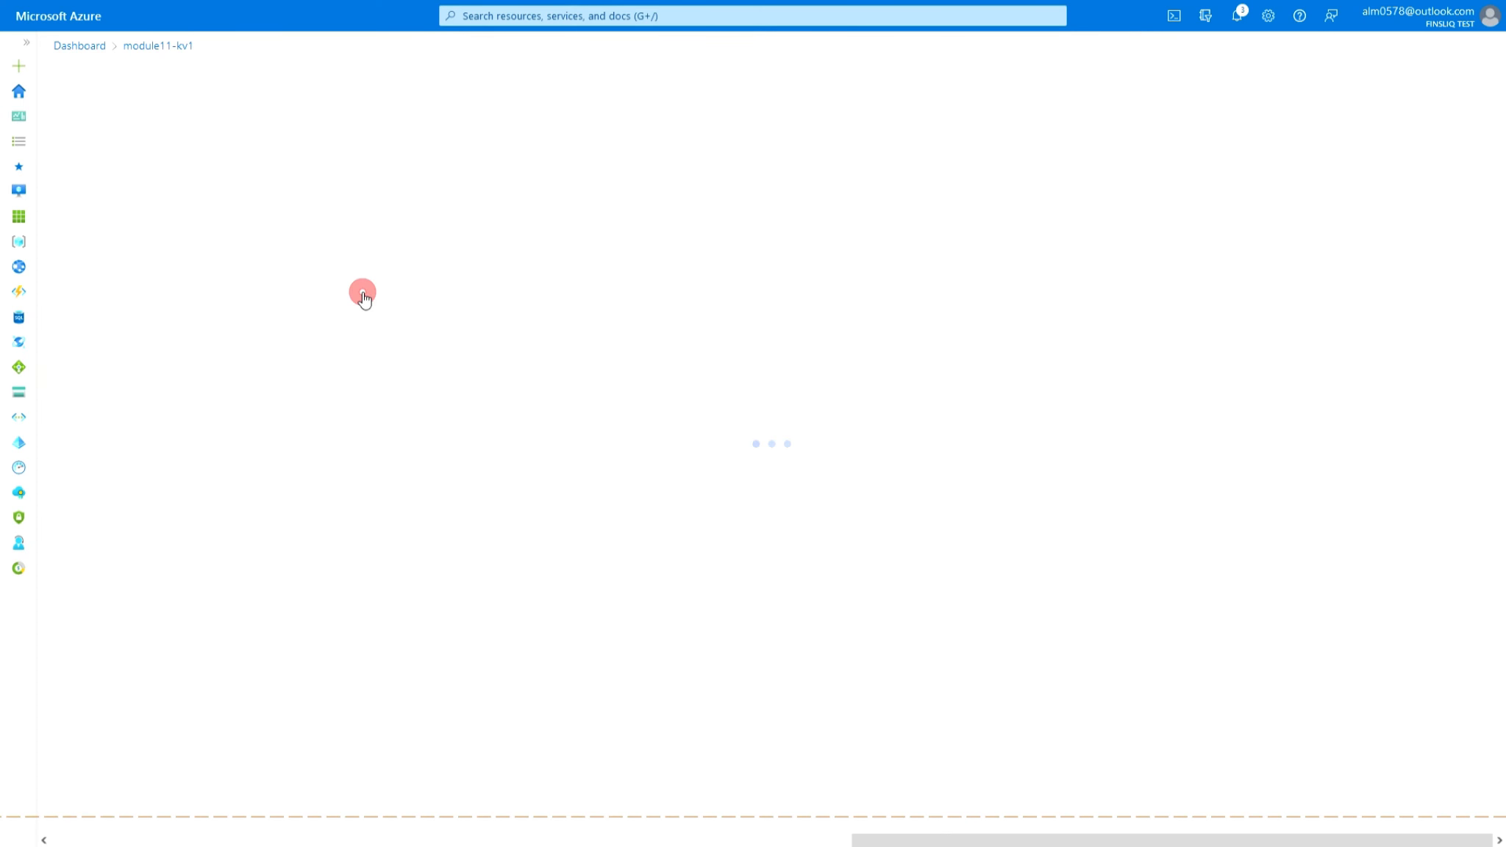
left_click(104, 115)
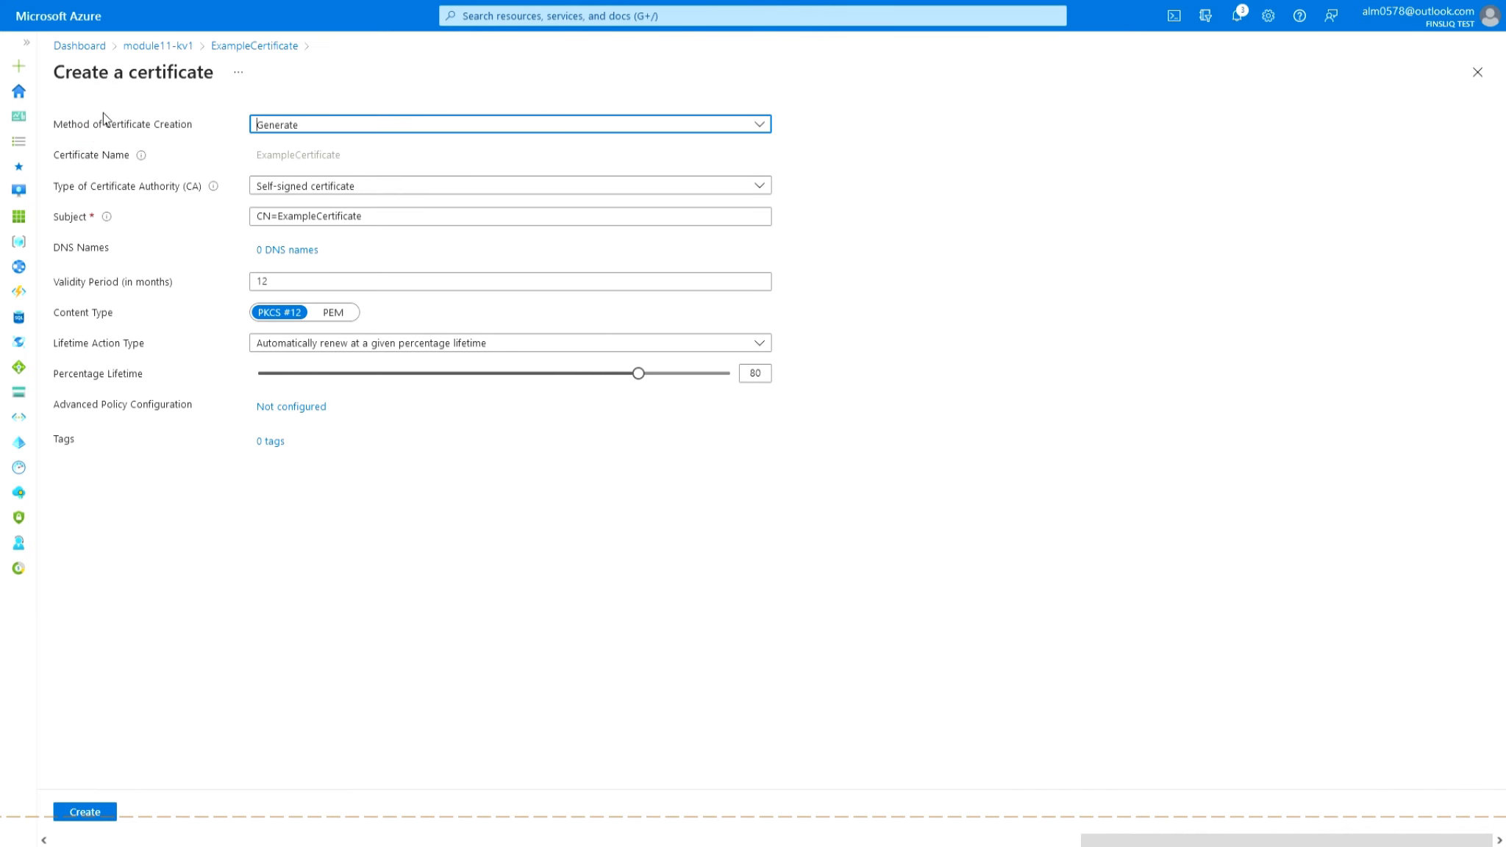
triple_click(377, 216)
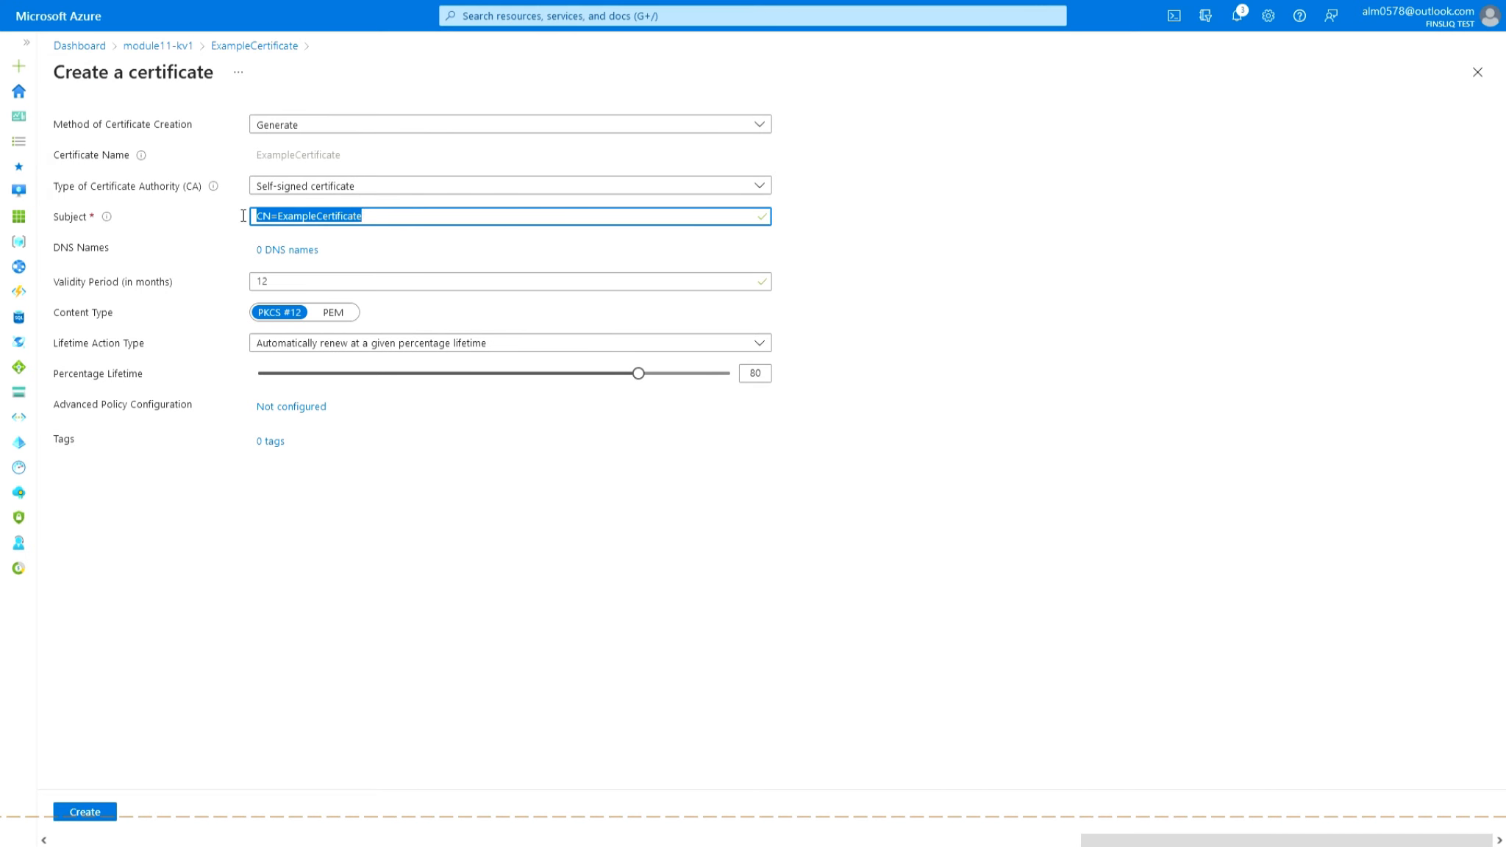
left_click(320, 124)
left_click(319, 124)
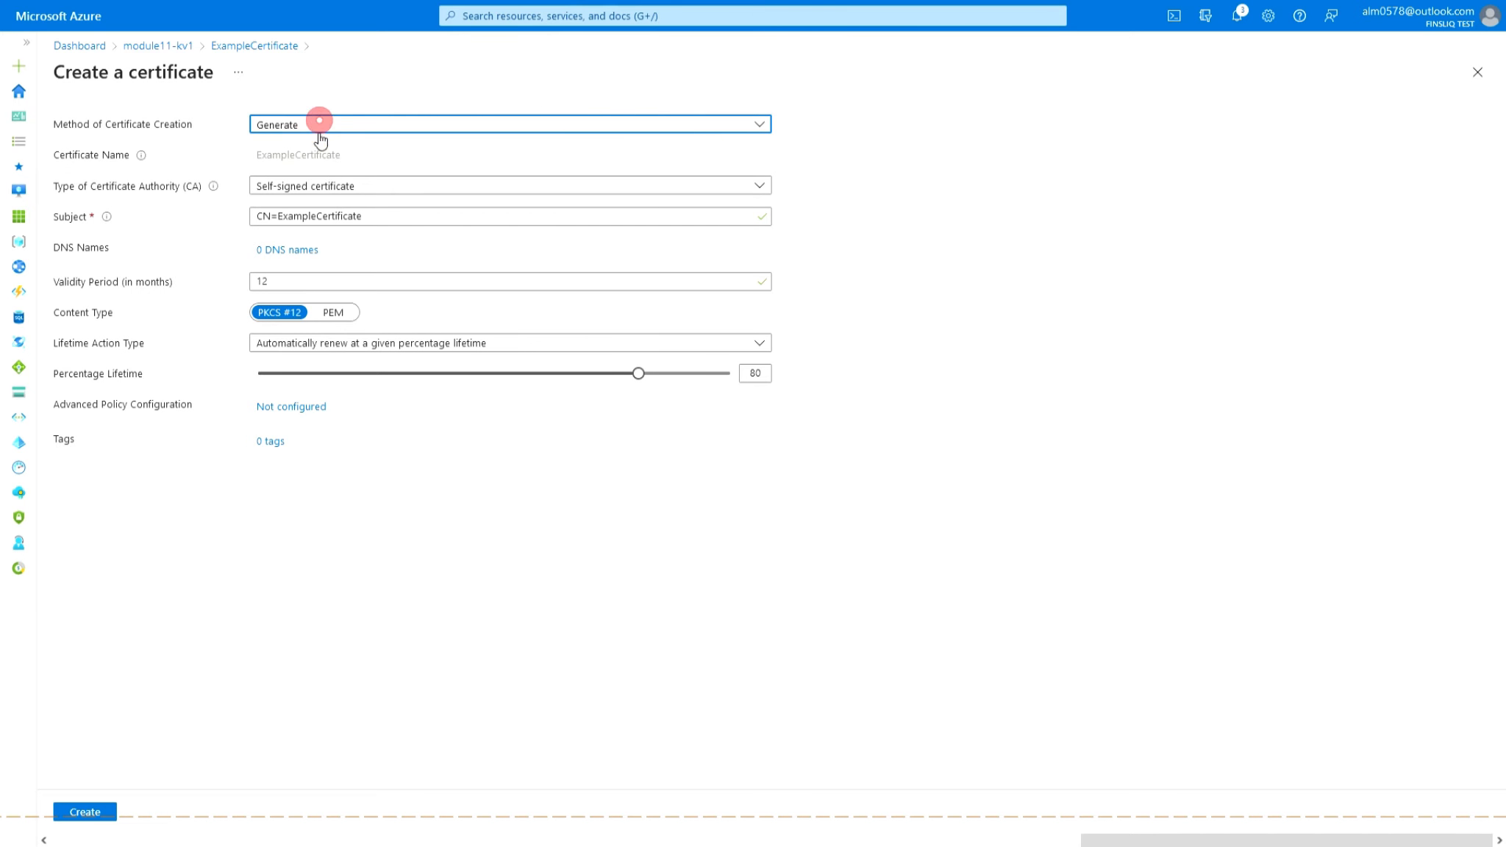
left_click(315, 187)
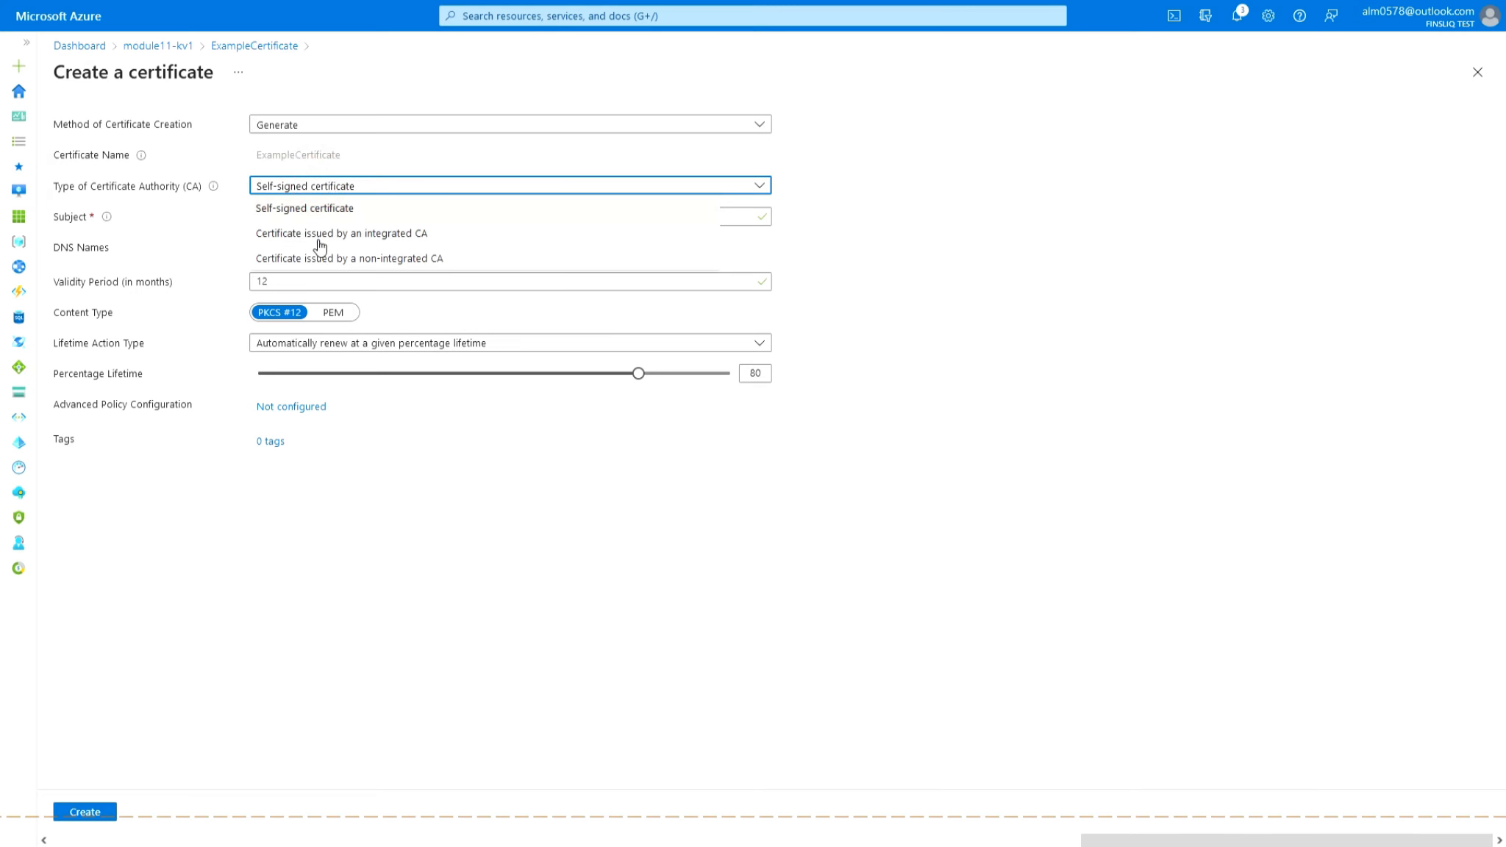
left_click(420, 234)
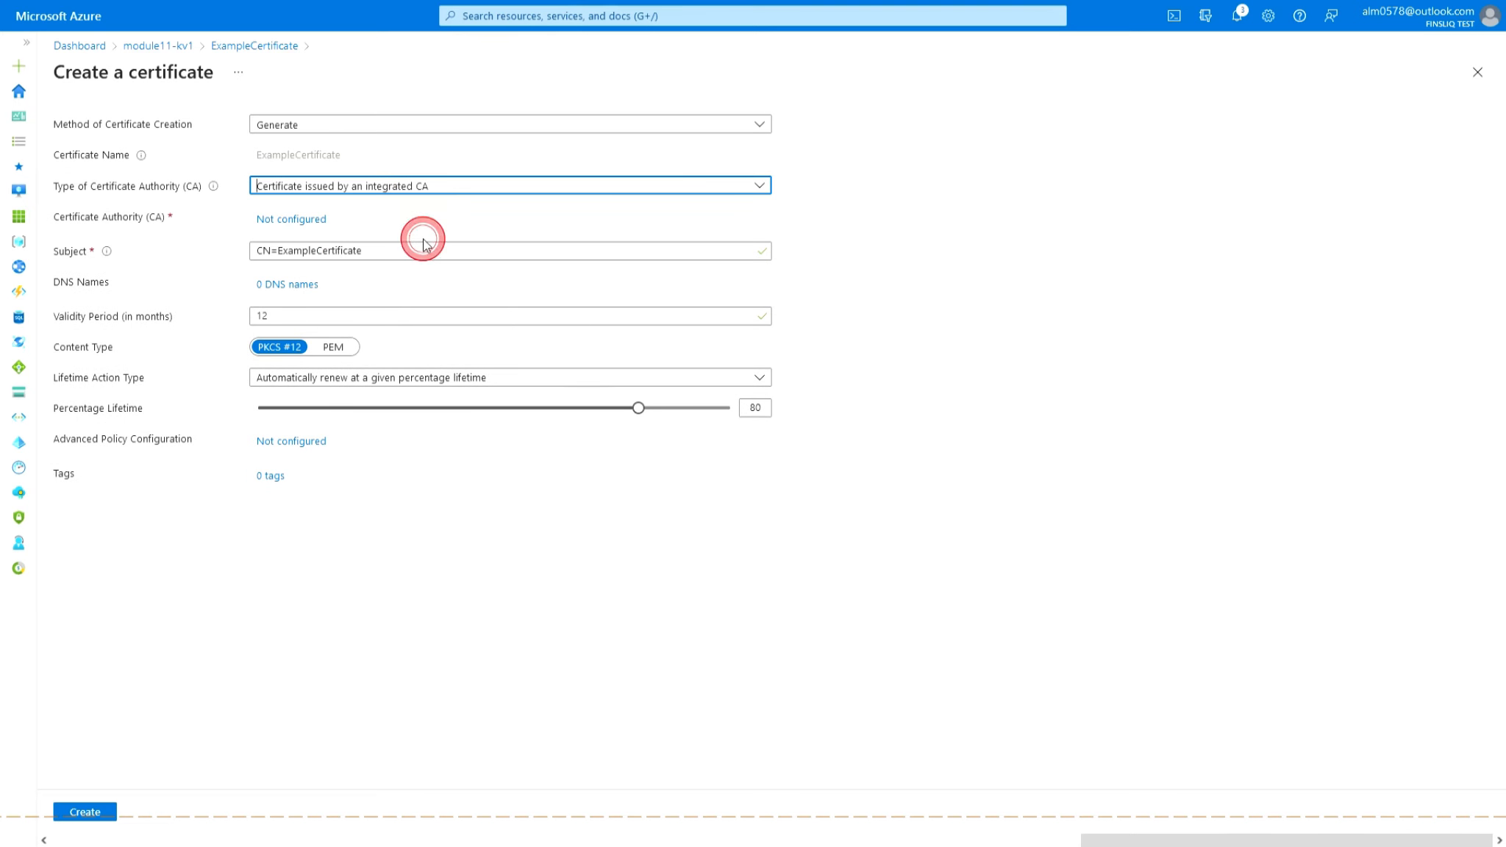
Choose module11-CA as the certificate authority for the new version of ExampleCertificate.
triple_click(339, 219)
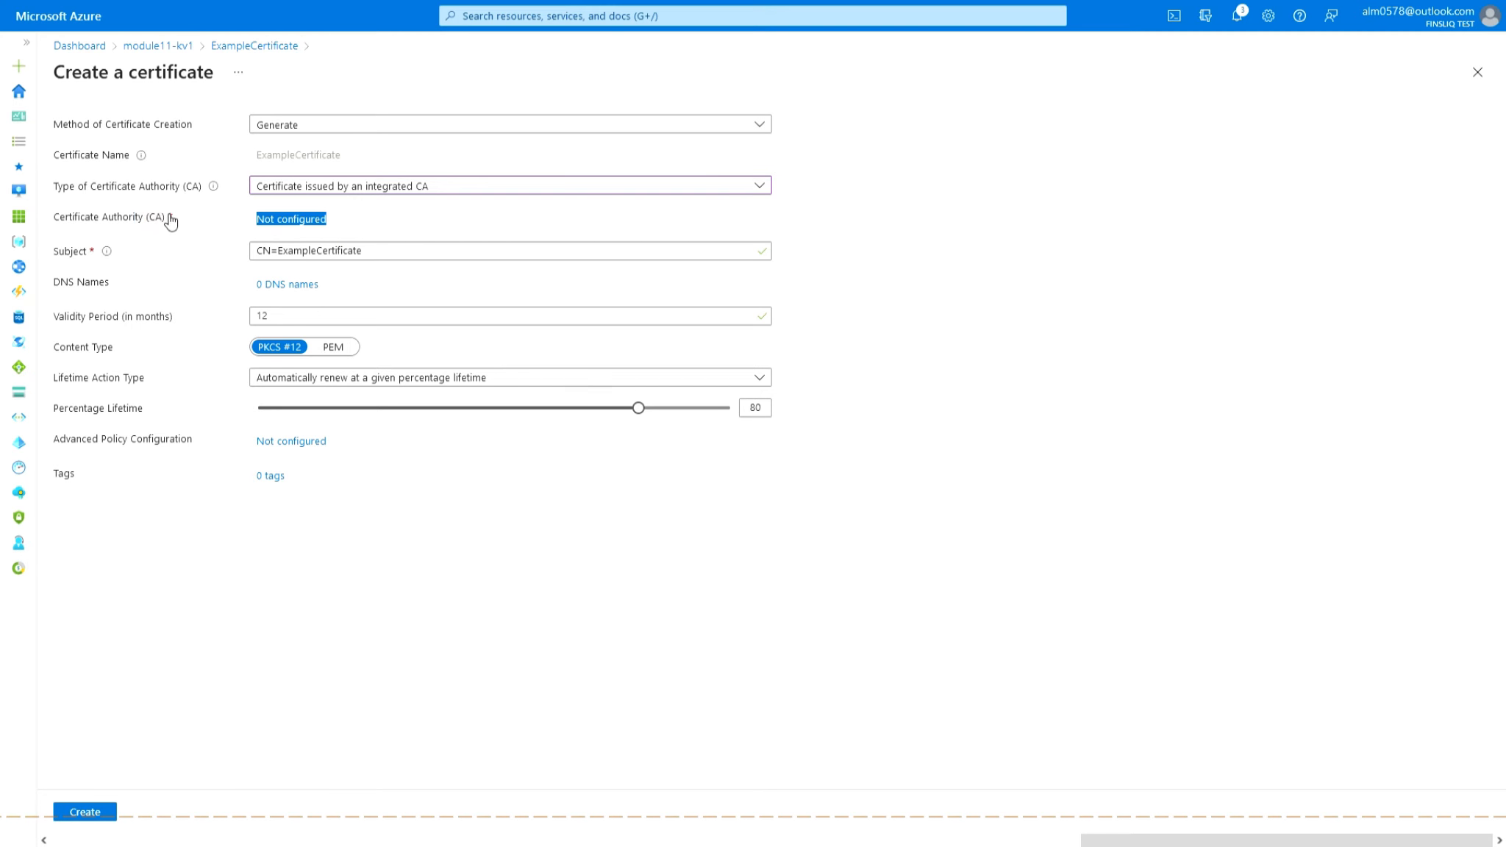
left_click(206, 233)
left_click(317, 219)
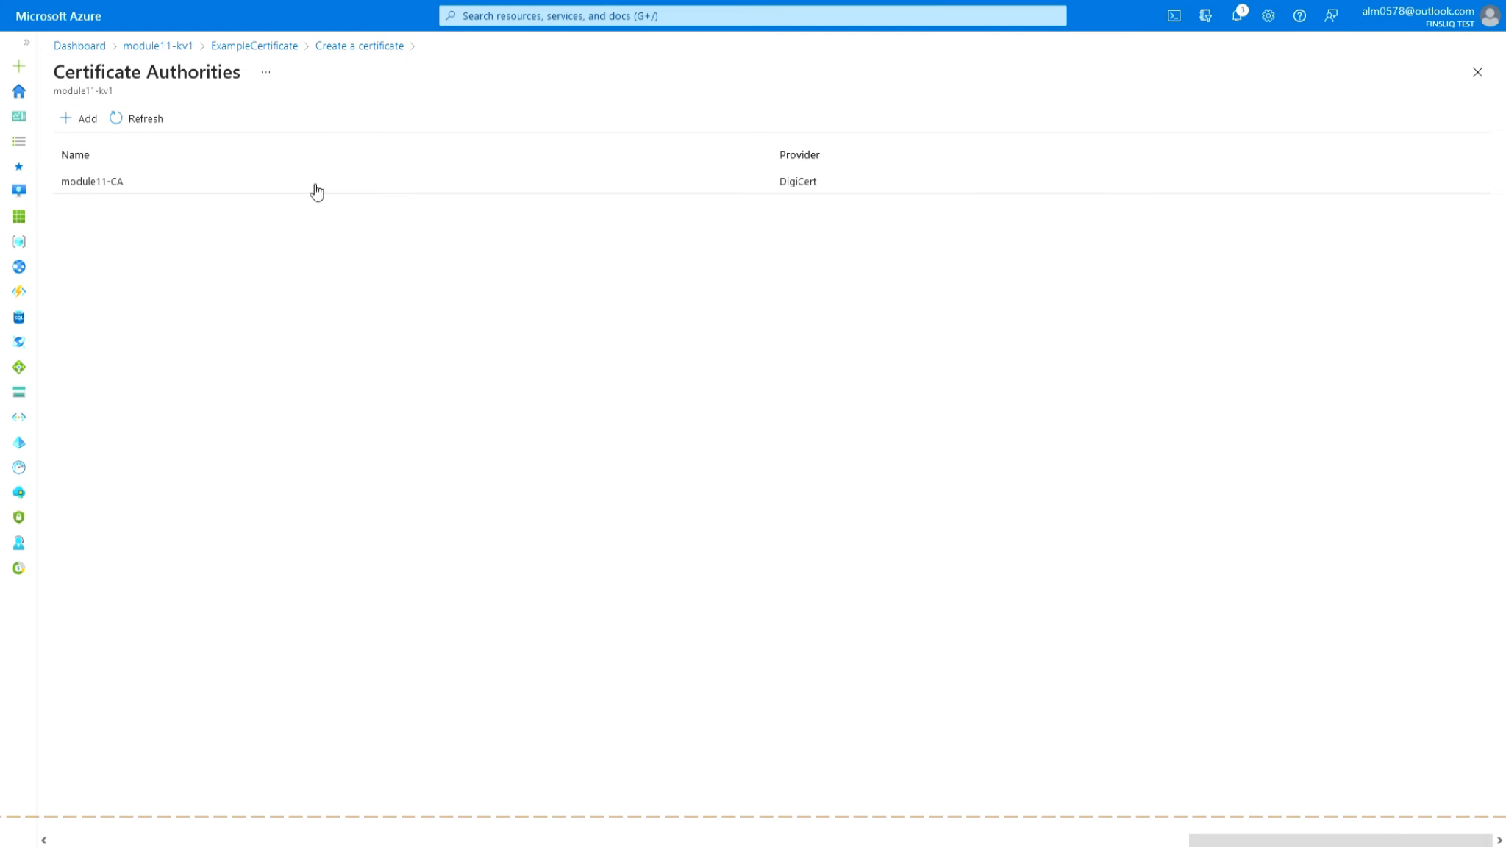
left_click(315, 185)
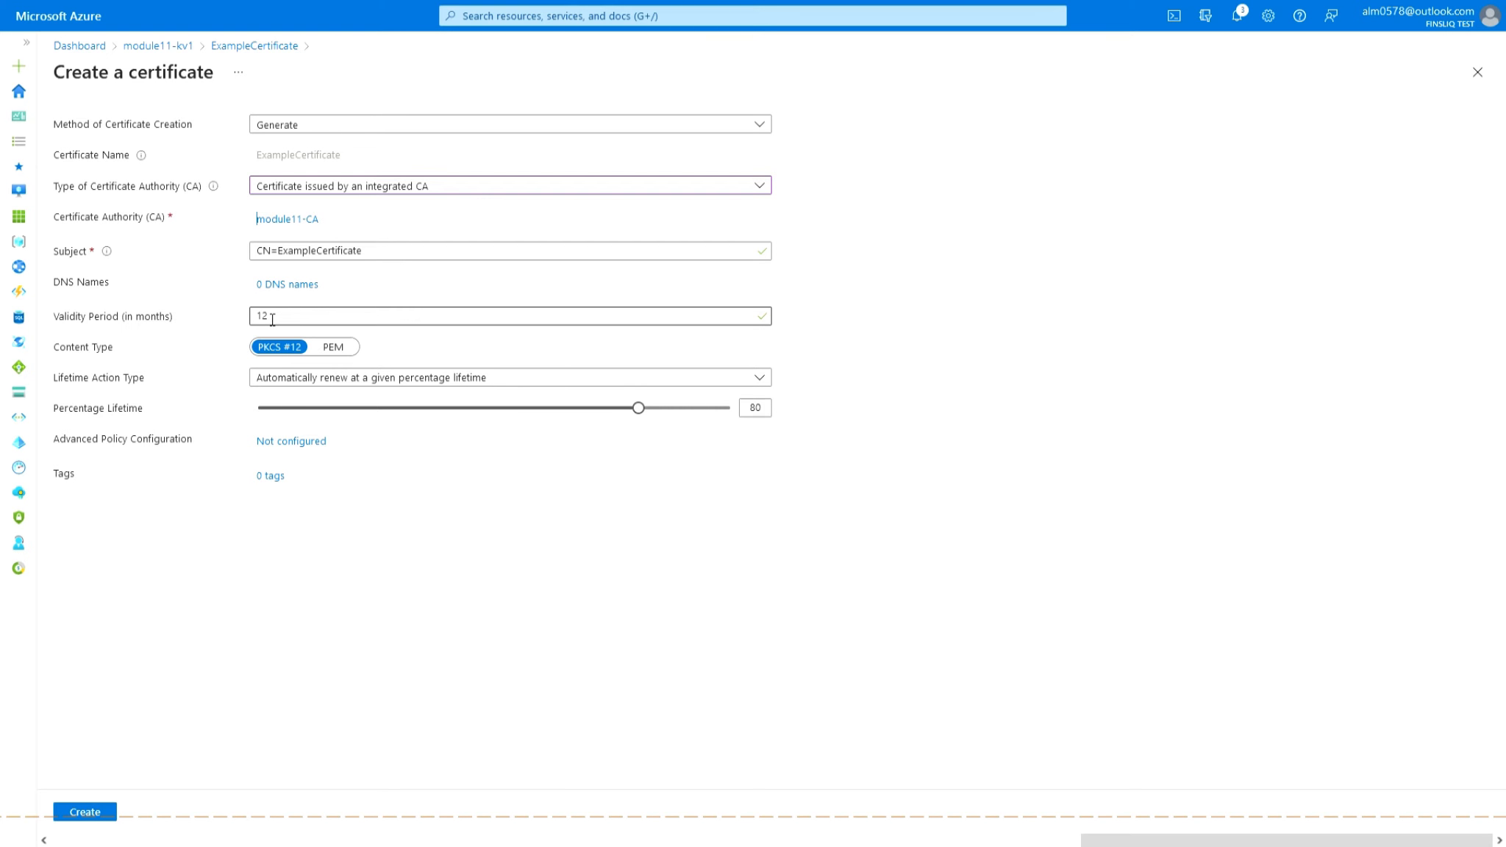
Examine the available lifetime action types and the percentage lifetime setting of the new certificate version.
left_click(329, 378)
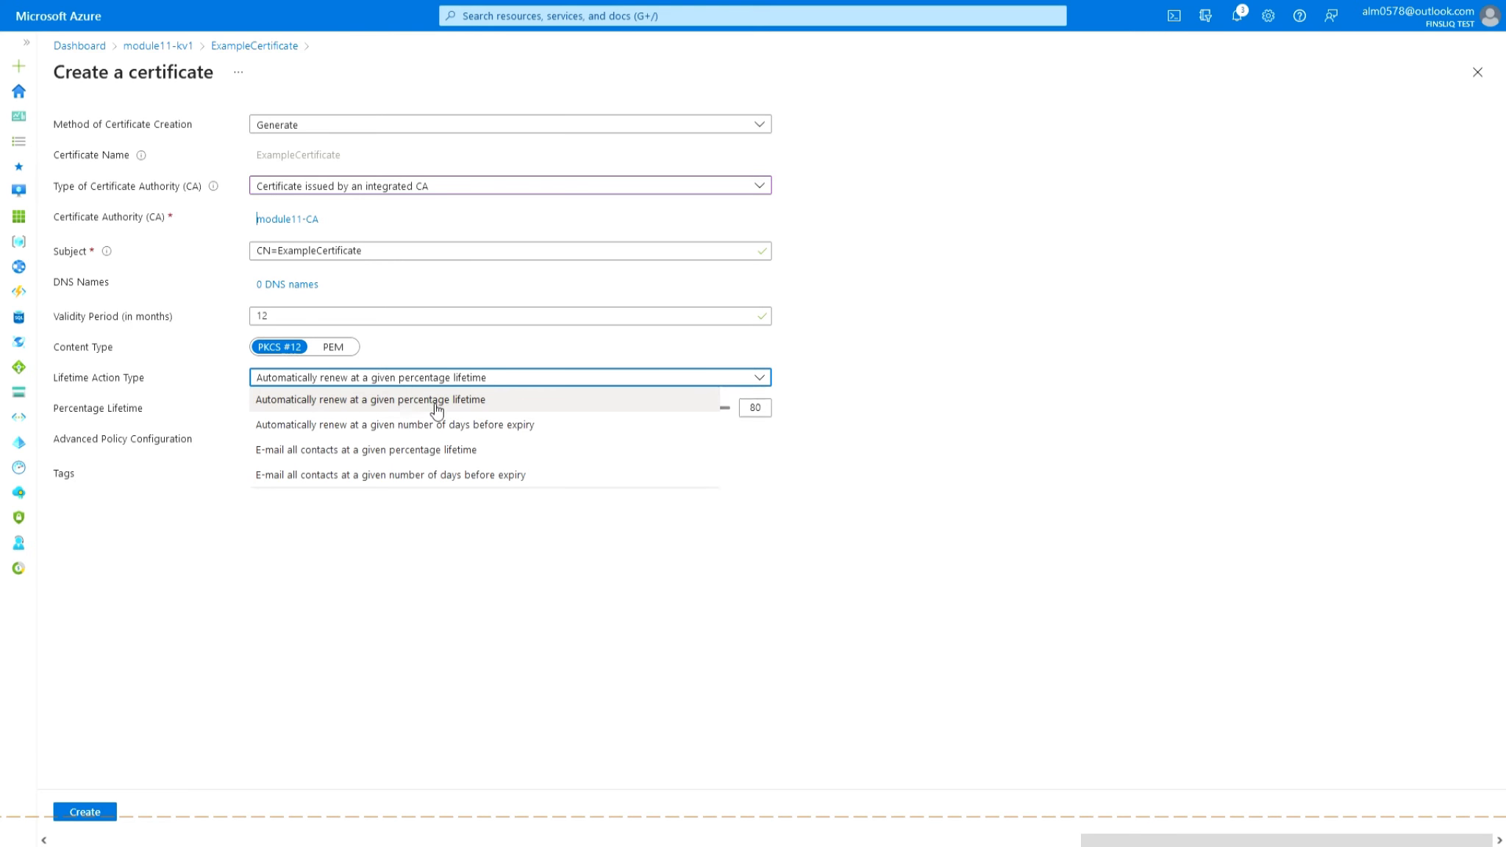
left_click(853, 481)
double_click(758, 404)
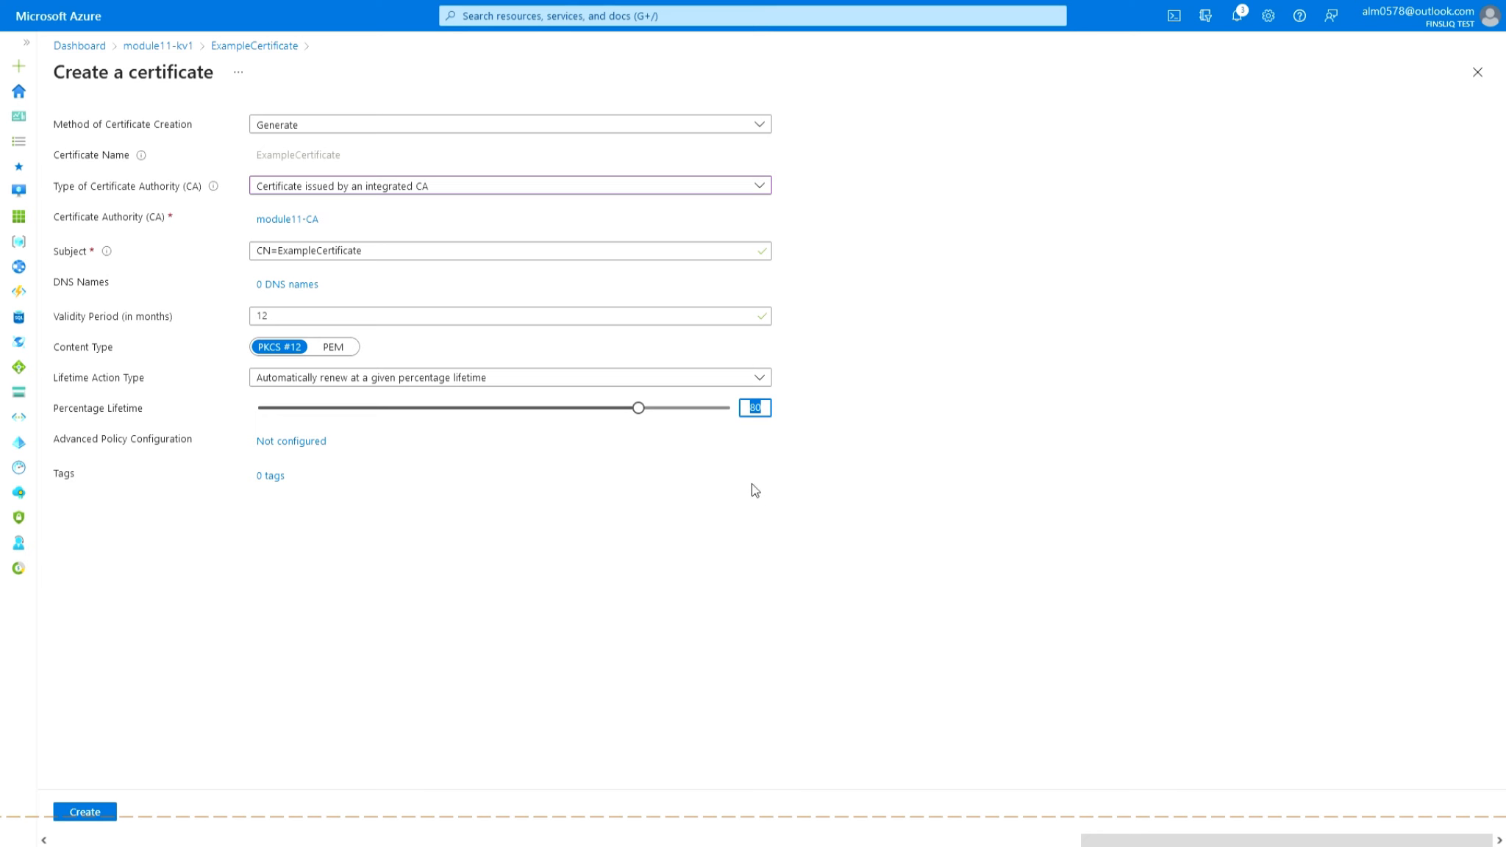
left_click(757, 410)
left_click(762, 402)
double_click(763, 403)
left_click(765, 408)
Set the lifetime action type to Automatically renew at a given number of days before expiry and review the alternatives.
left_click(718, 379)
left_click(405, 429)
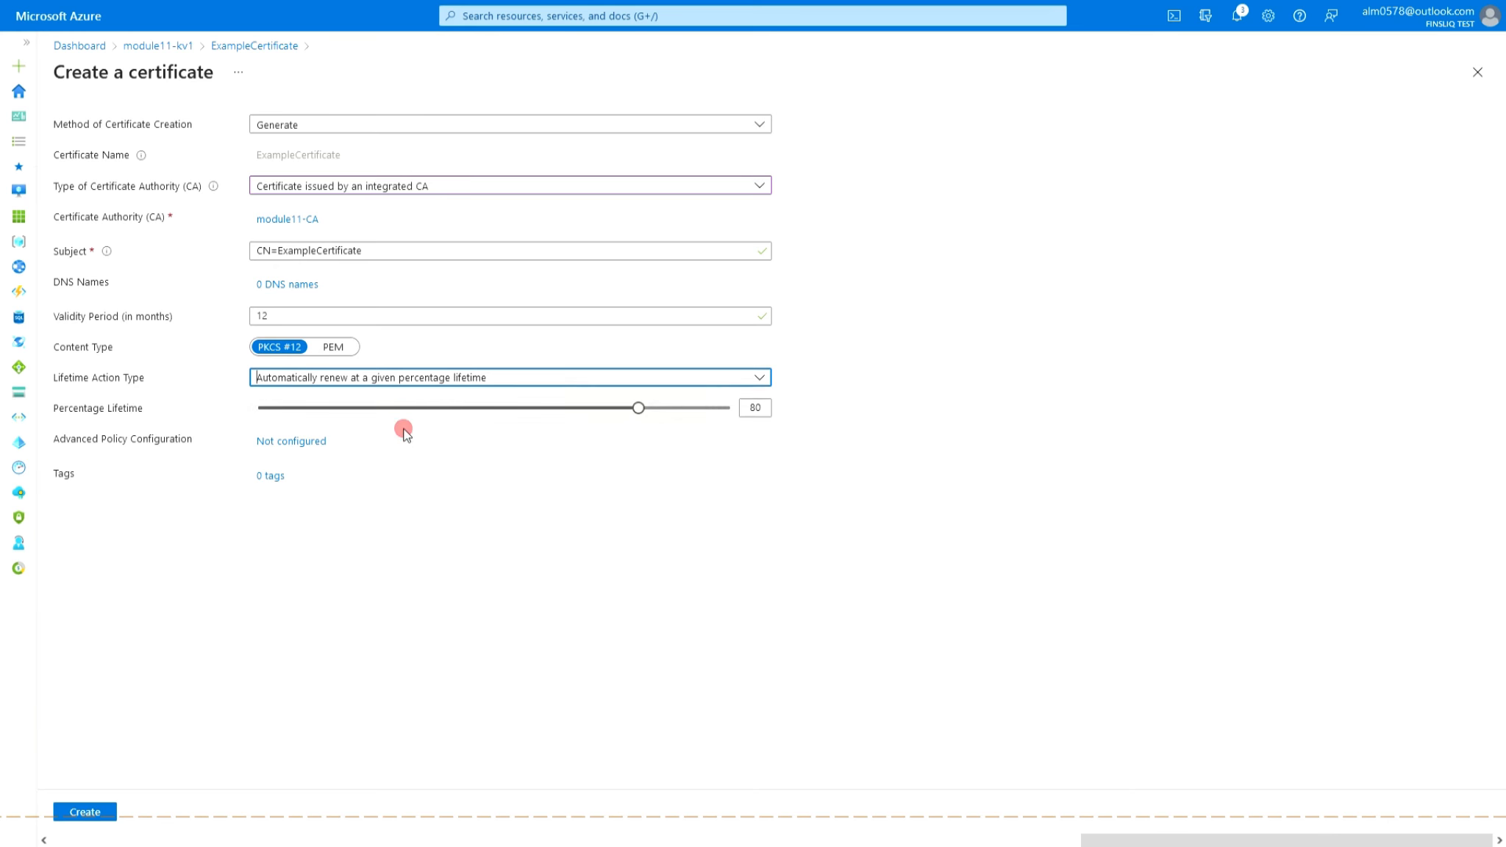
double_click(471, 407)
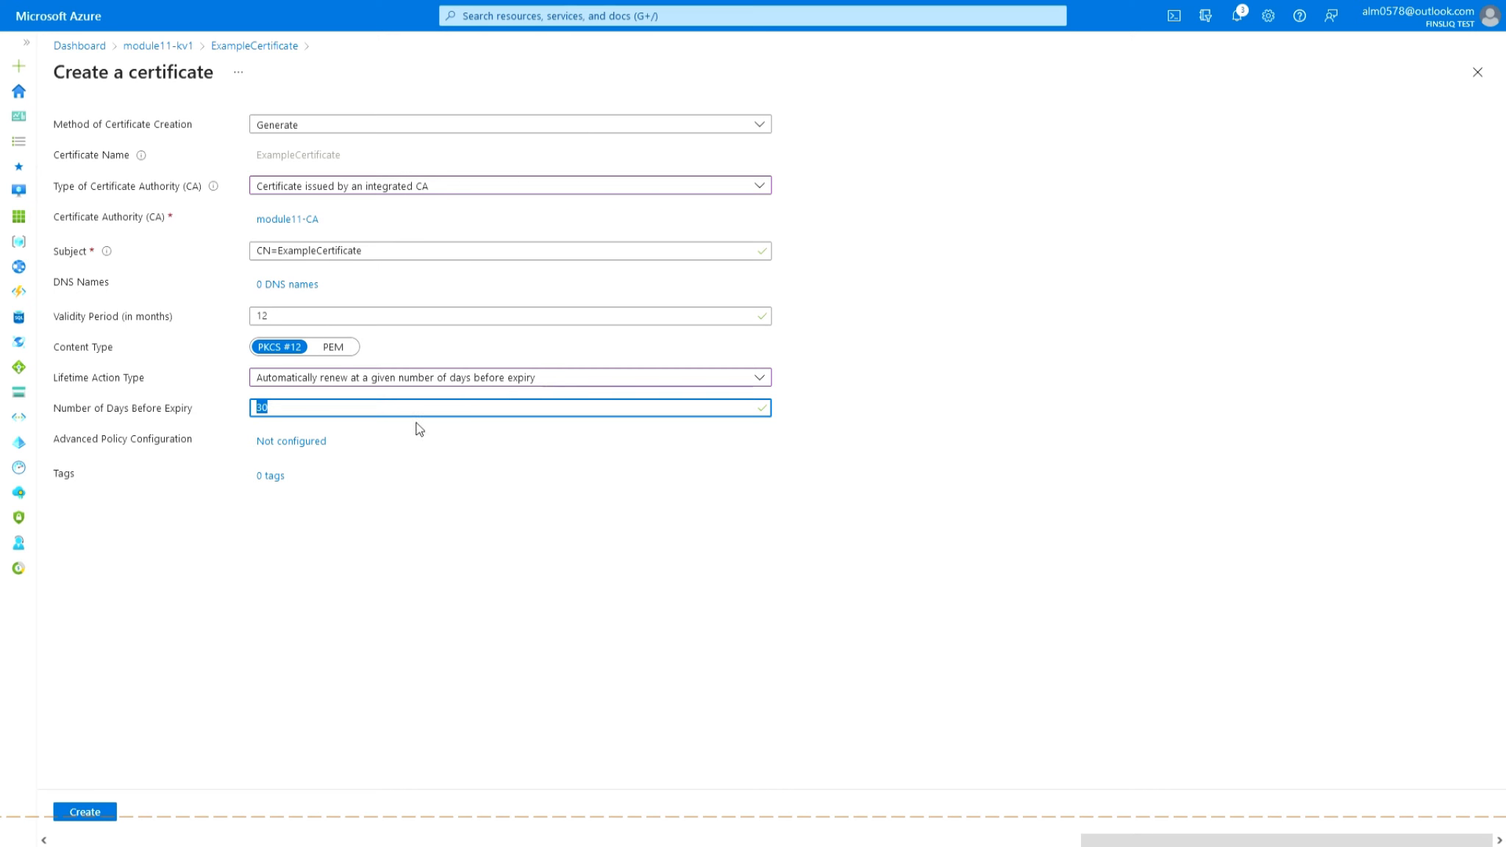
left_click(498, 377)
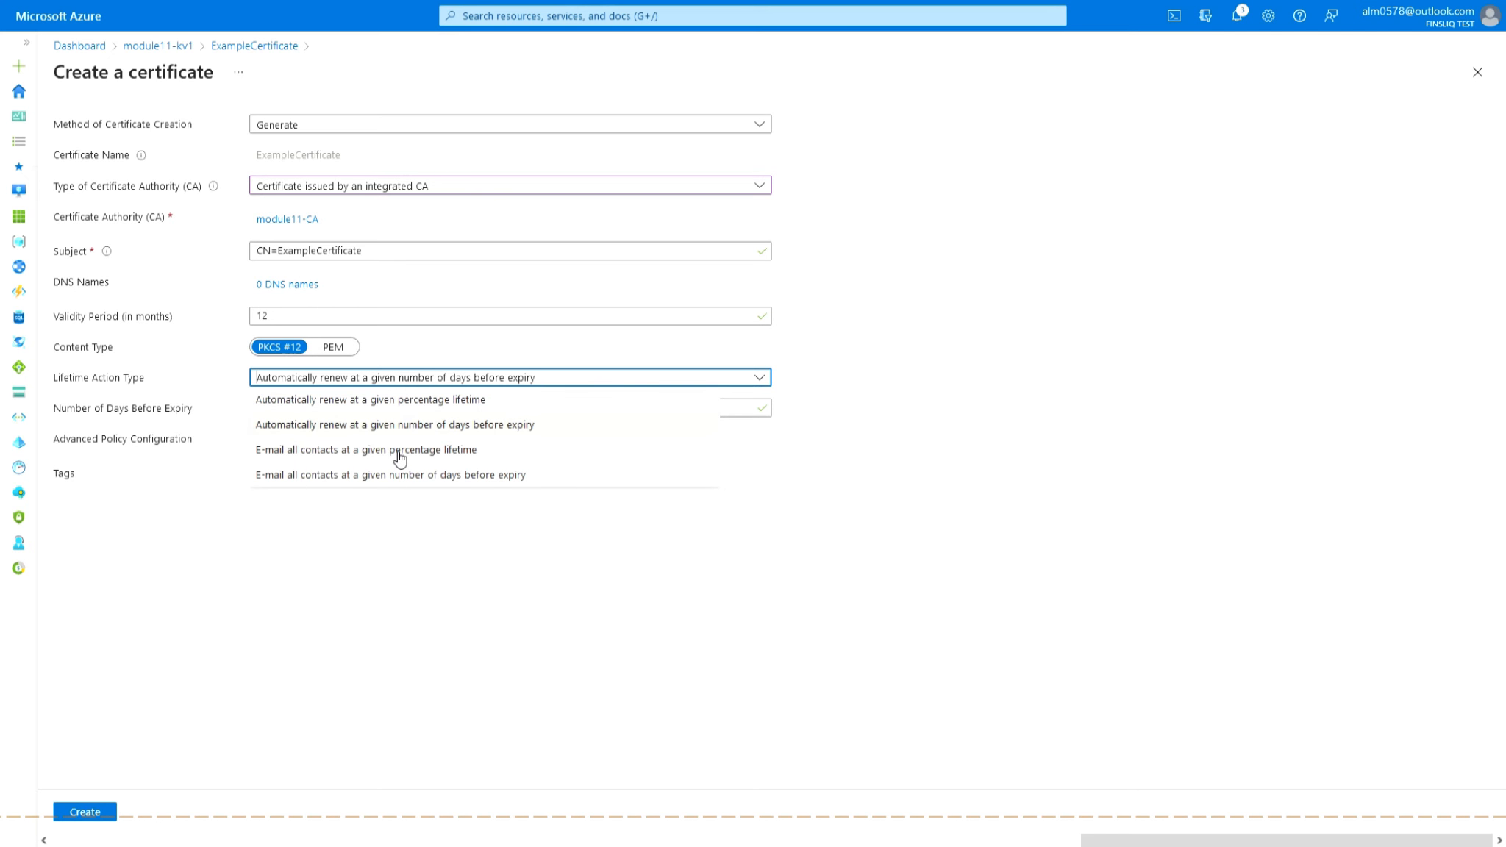
left_click(403, 529)
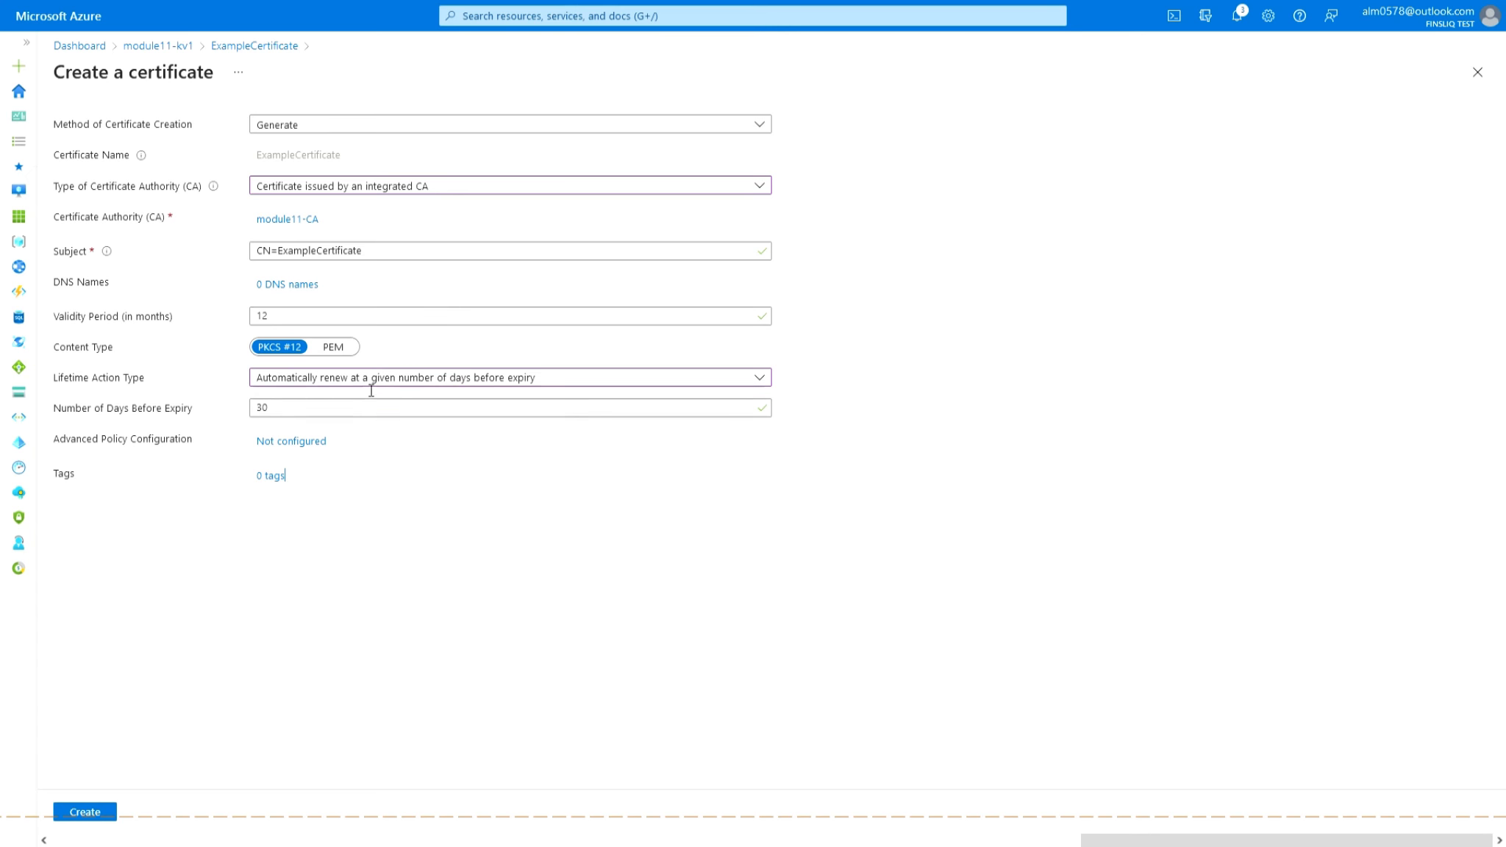
Set the lifetime action type to Automatically renew at a given percentage lifetime and create the new certificate version.
left_click(352, 378)
left_click(350, 394)
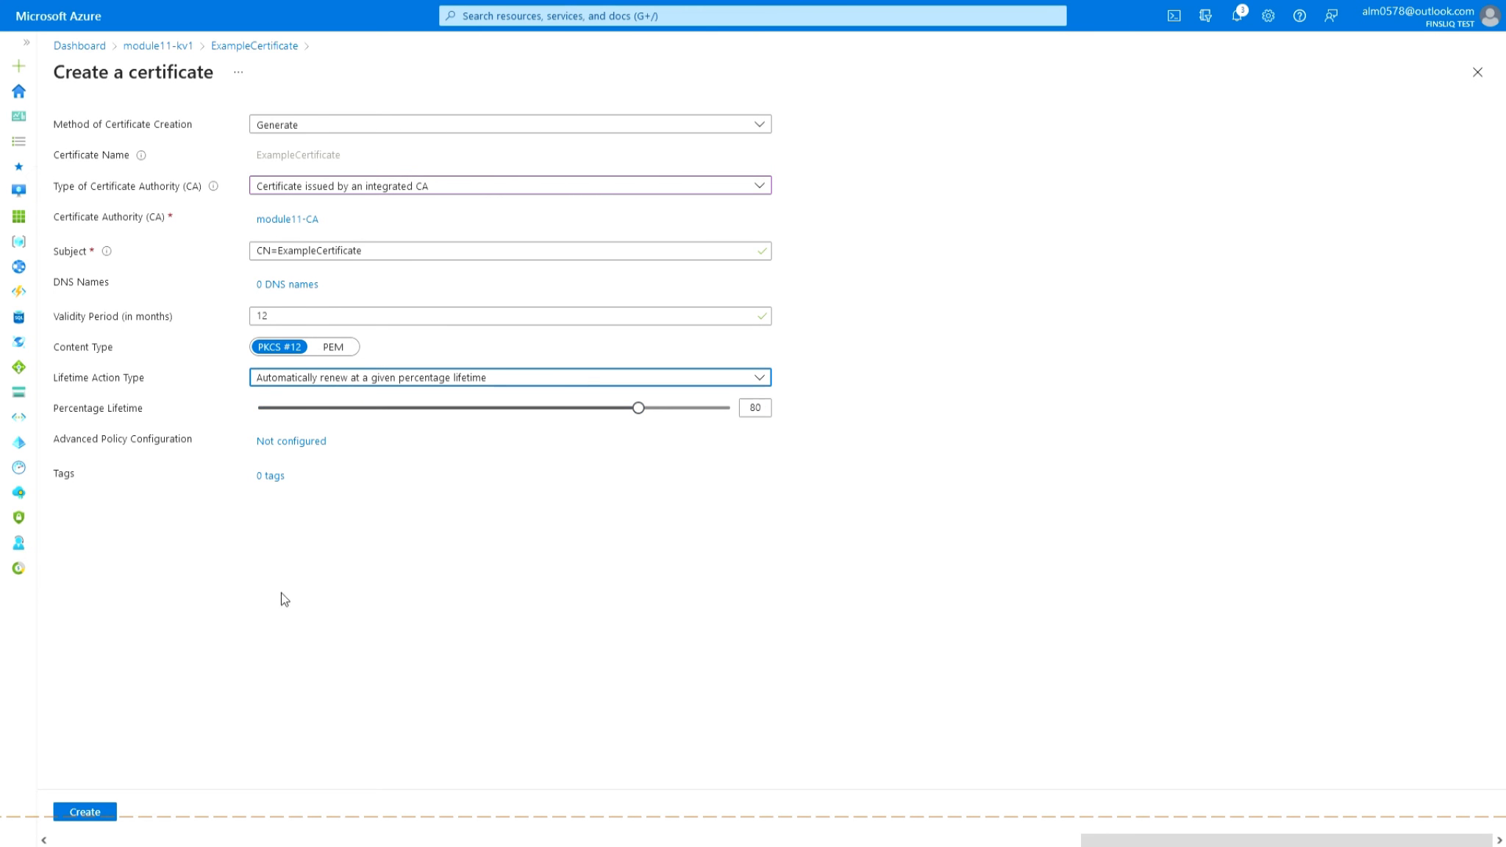
left_click(86, 812)
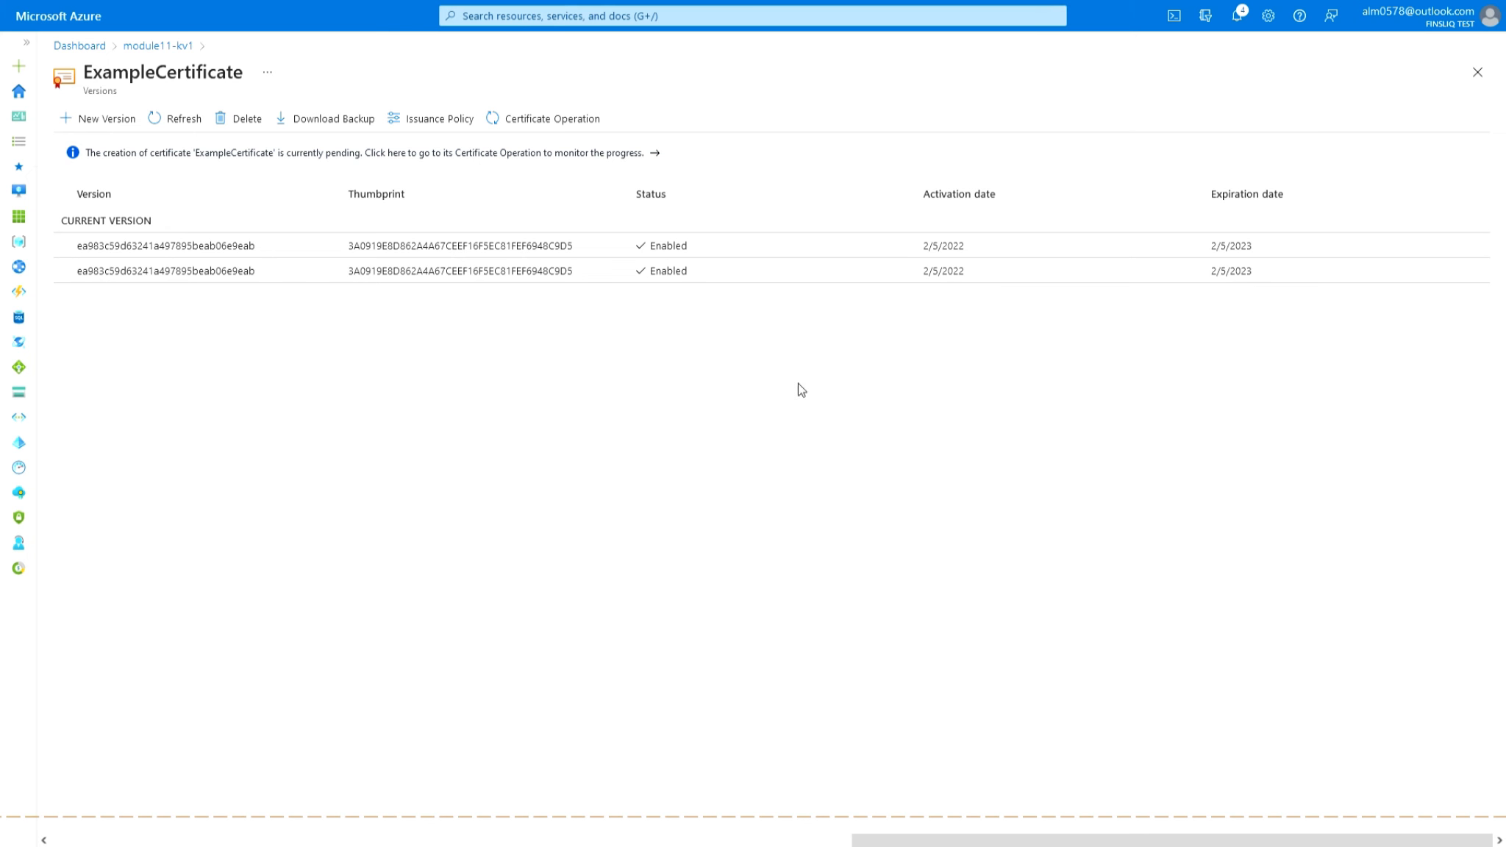
Set the validity period in ExampleCertificate's issuance policy to 11 months, save the policy and close it.
left_click(426, 120)
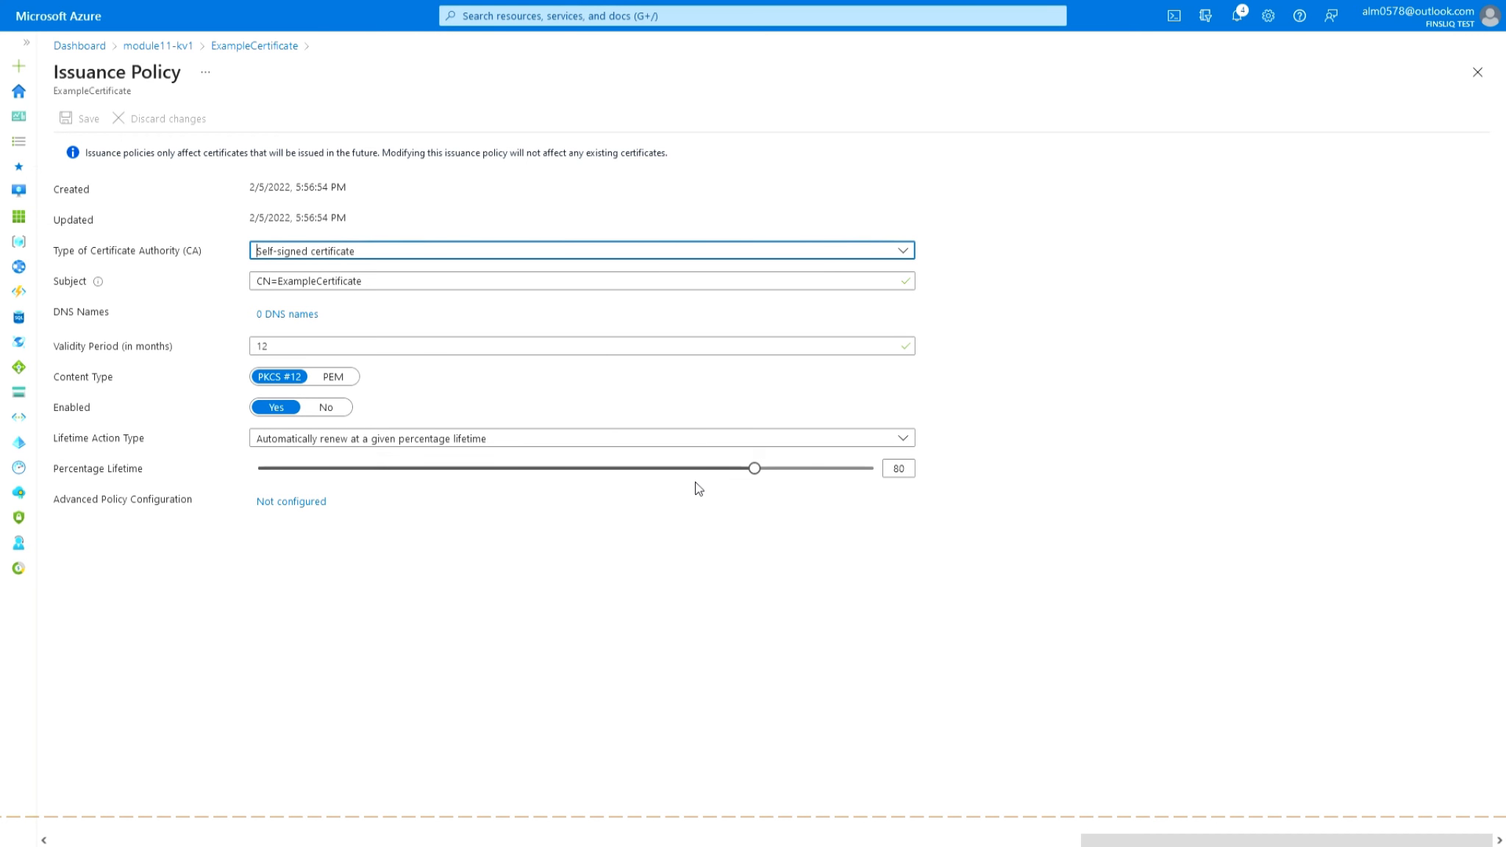
left_click(314, 344)
key("BackSpace")
type("1")
left_click(89, 119)
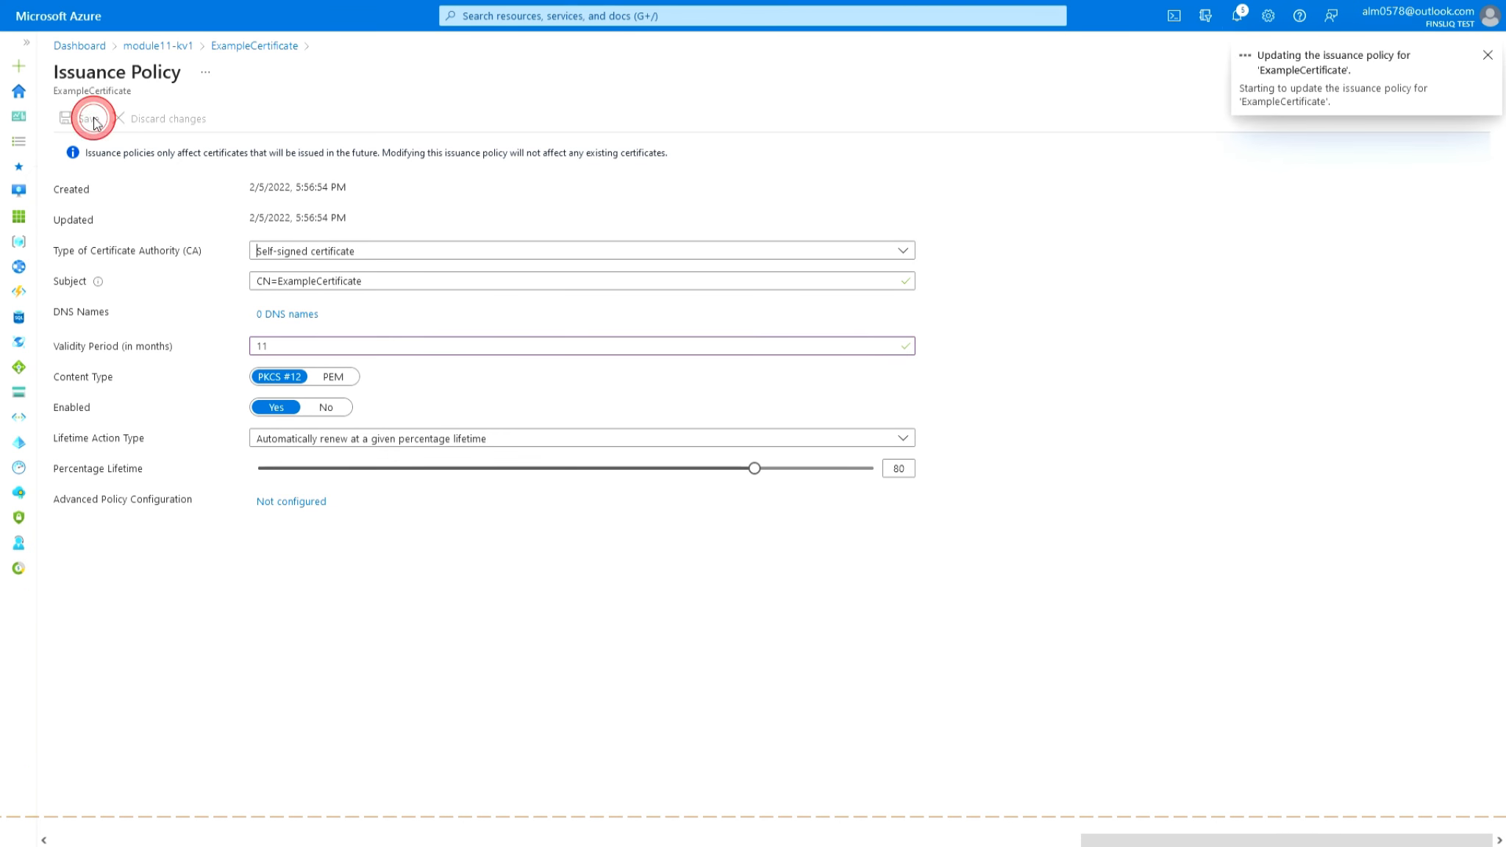
left_click_drag(63, 91, 128, 94)
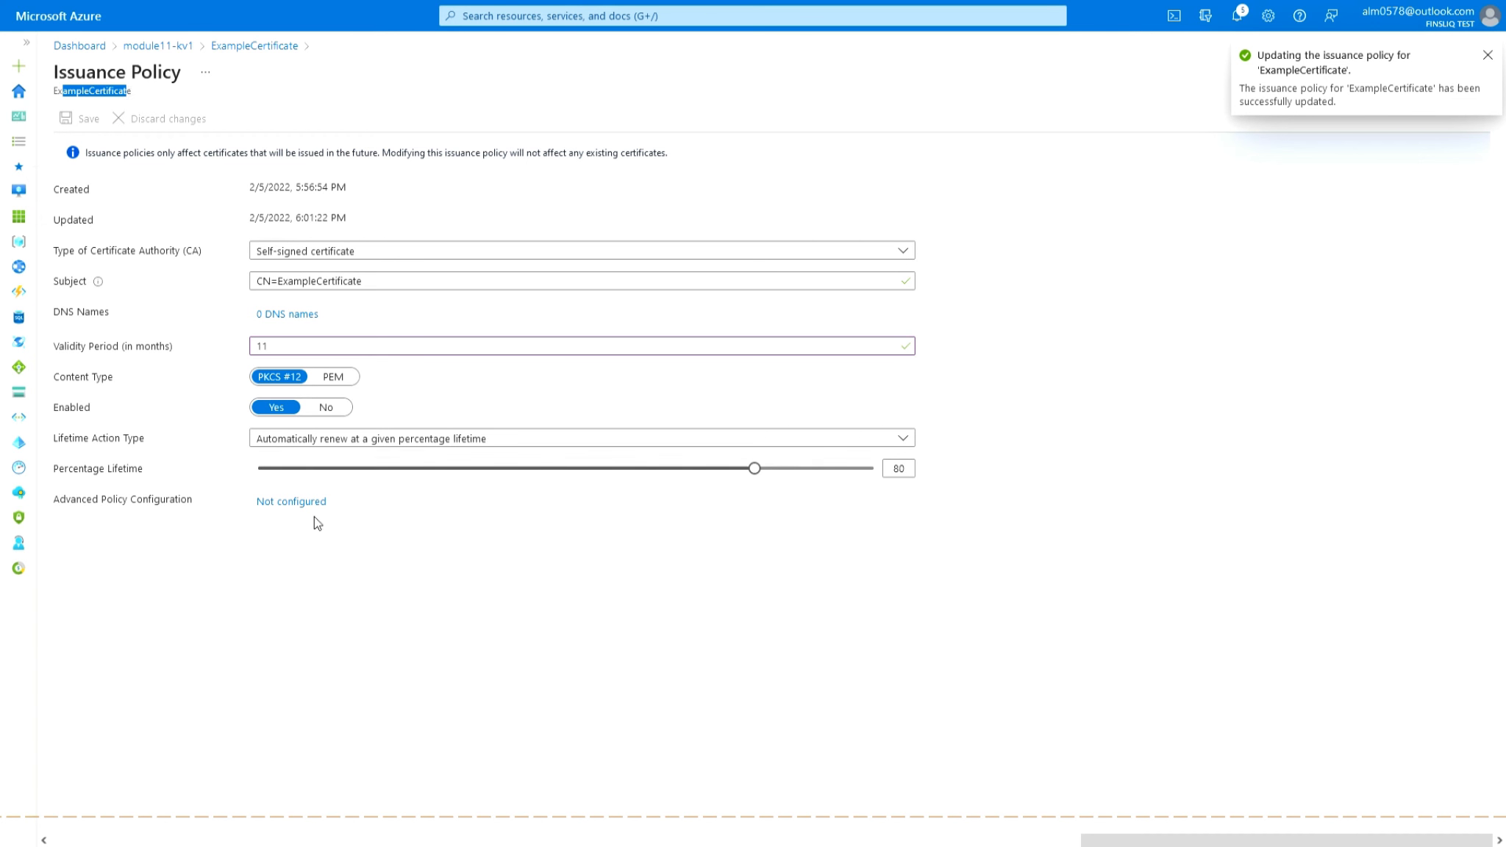
left_click(396, 607)
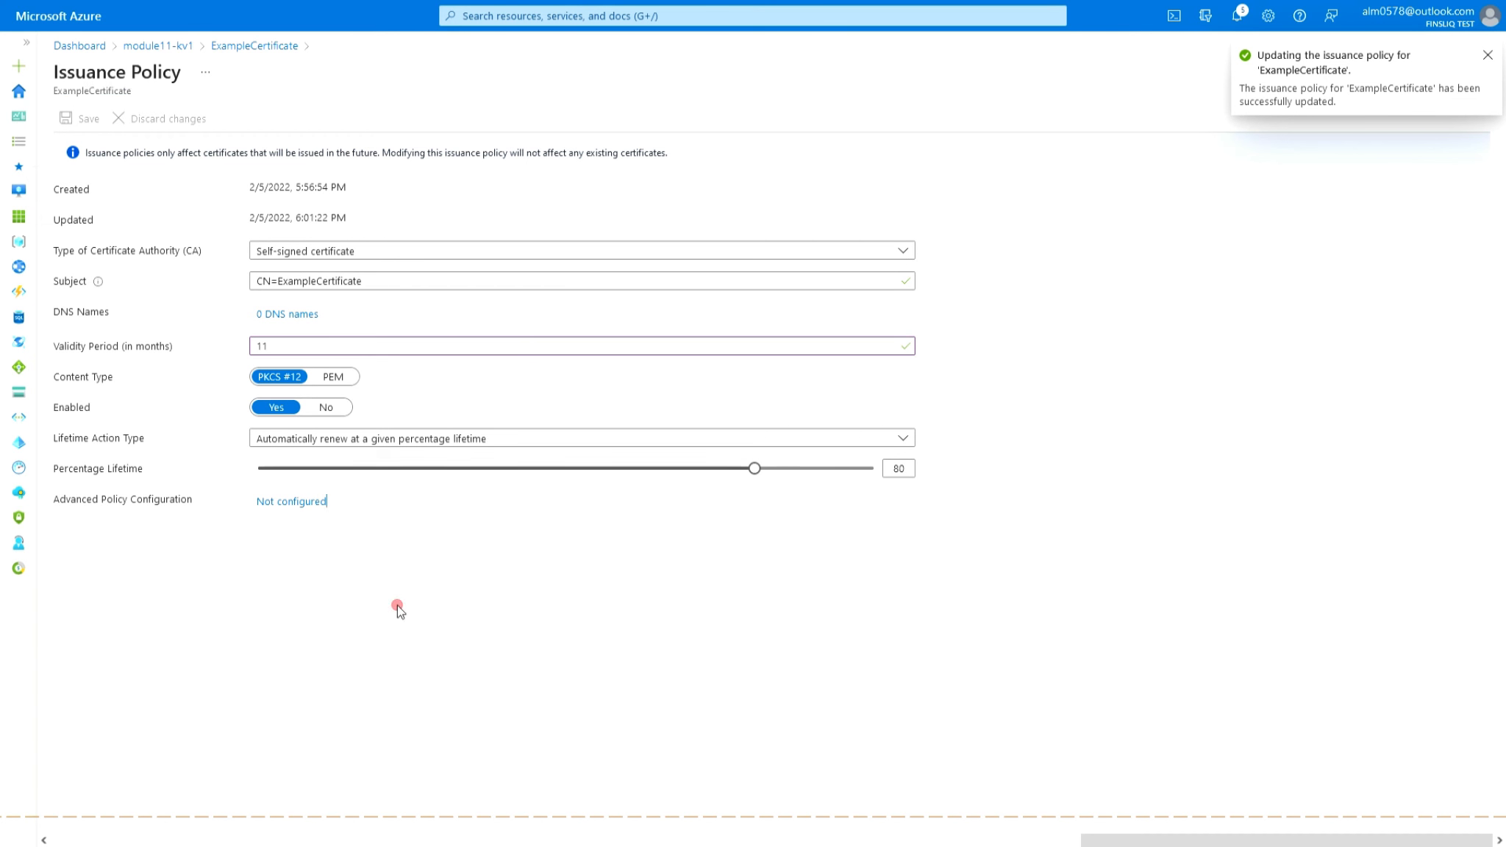
left_click(1487, 54)
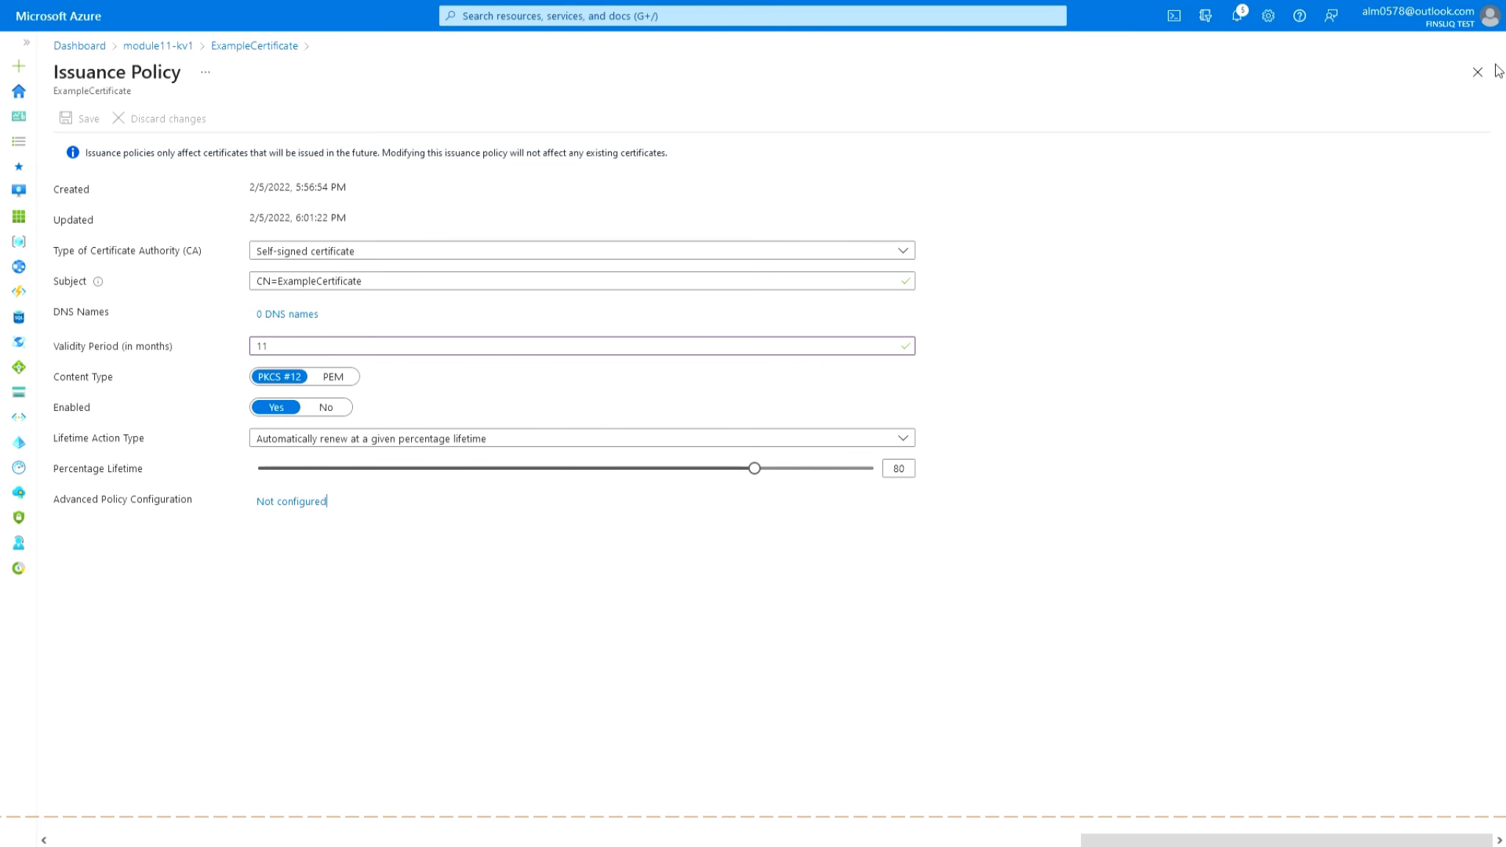
left_click(1477, 72)
Review the details of ExampleCertificate's current version and check the validity period offered for a new version.
left_click(309, 270)
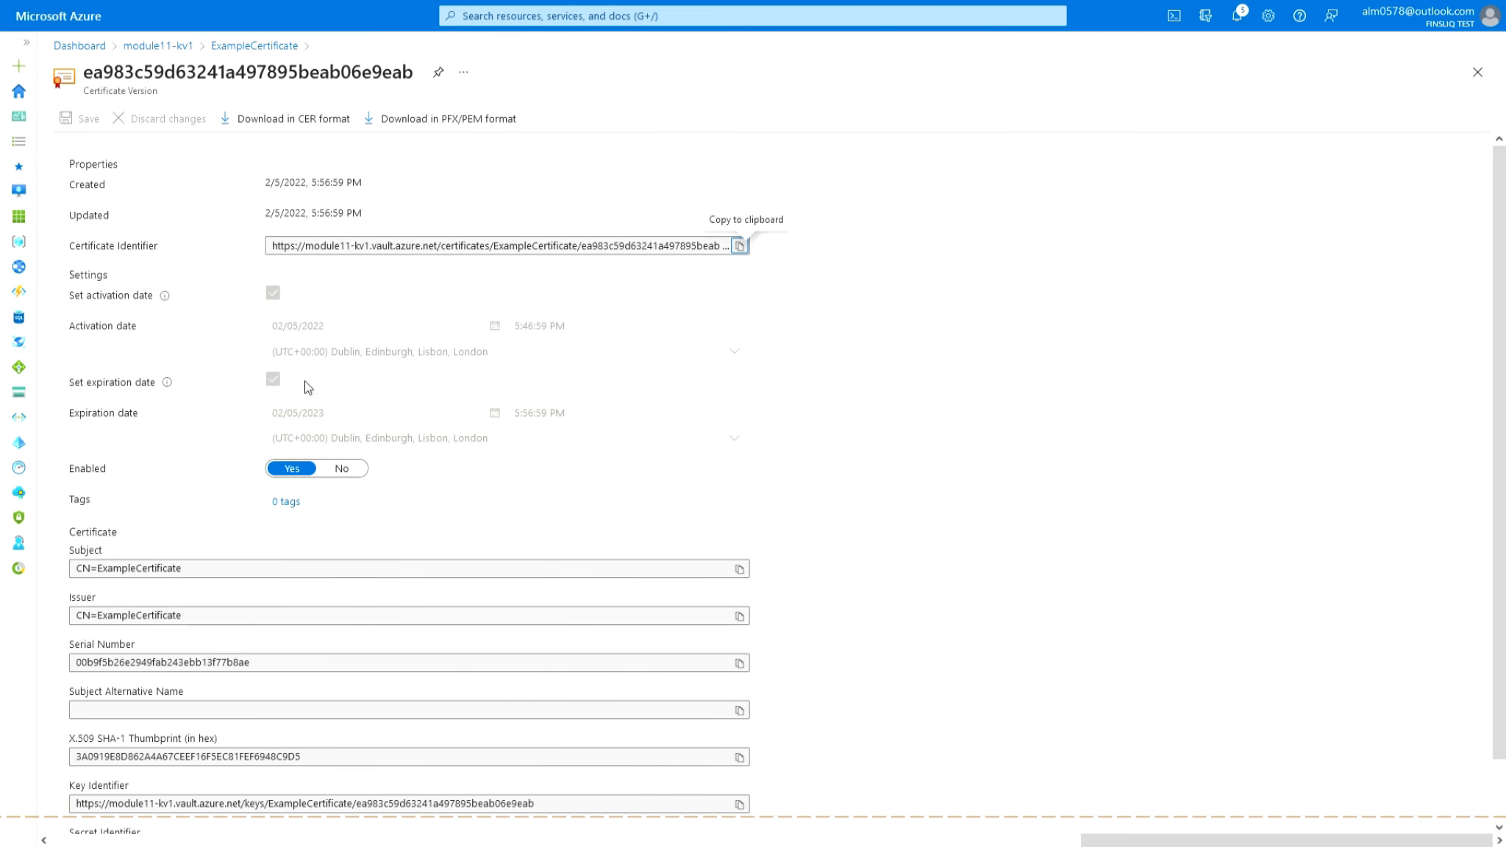
left_click(172, 46)
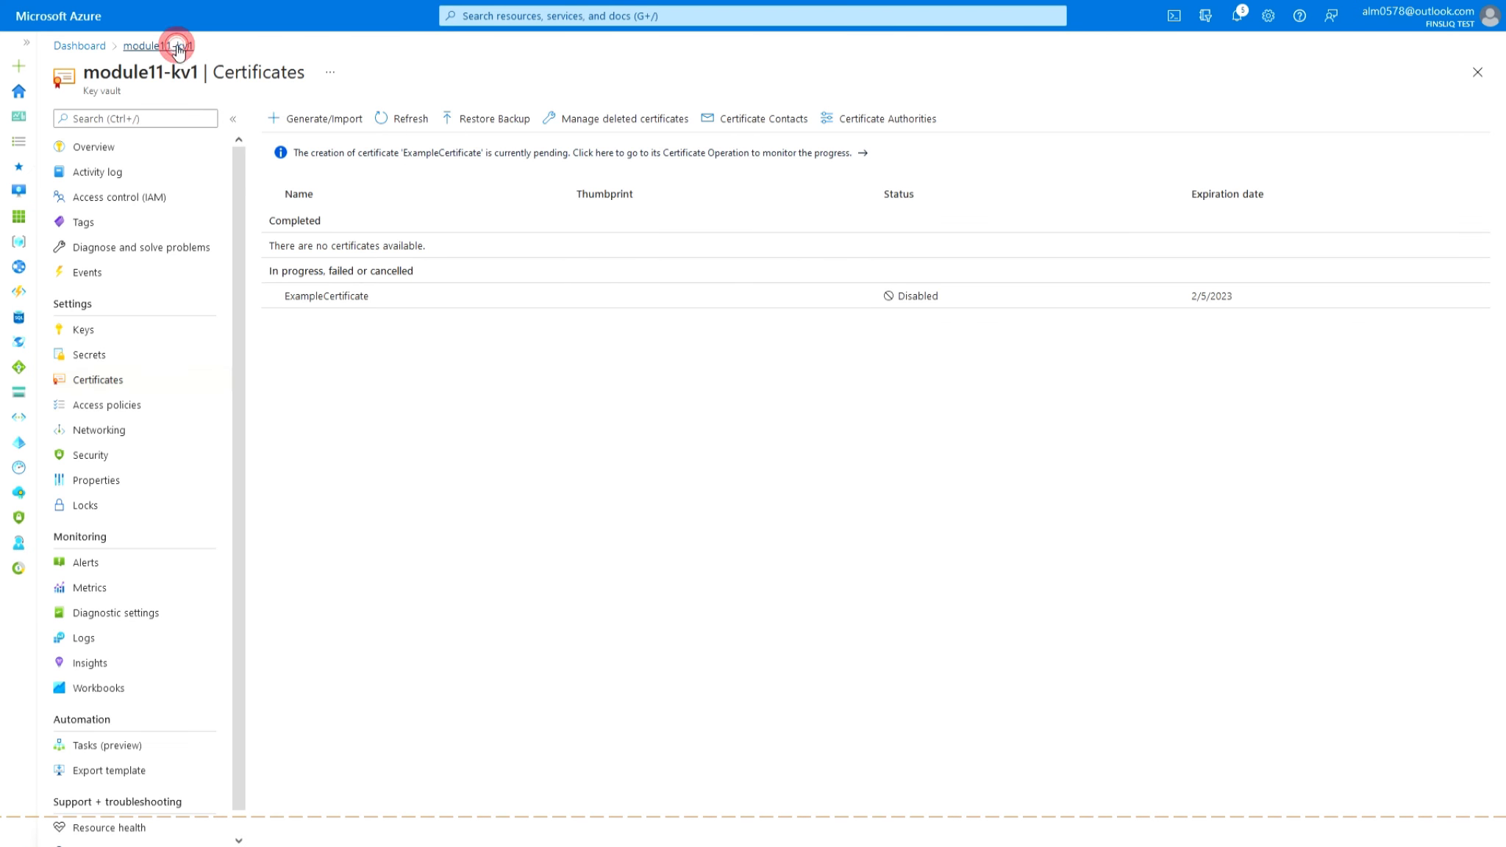
left_click(339, 296)
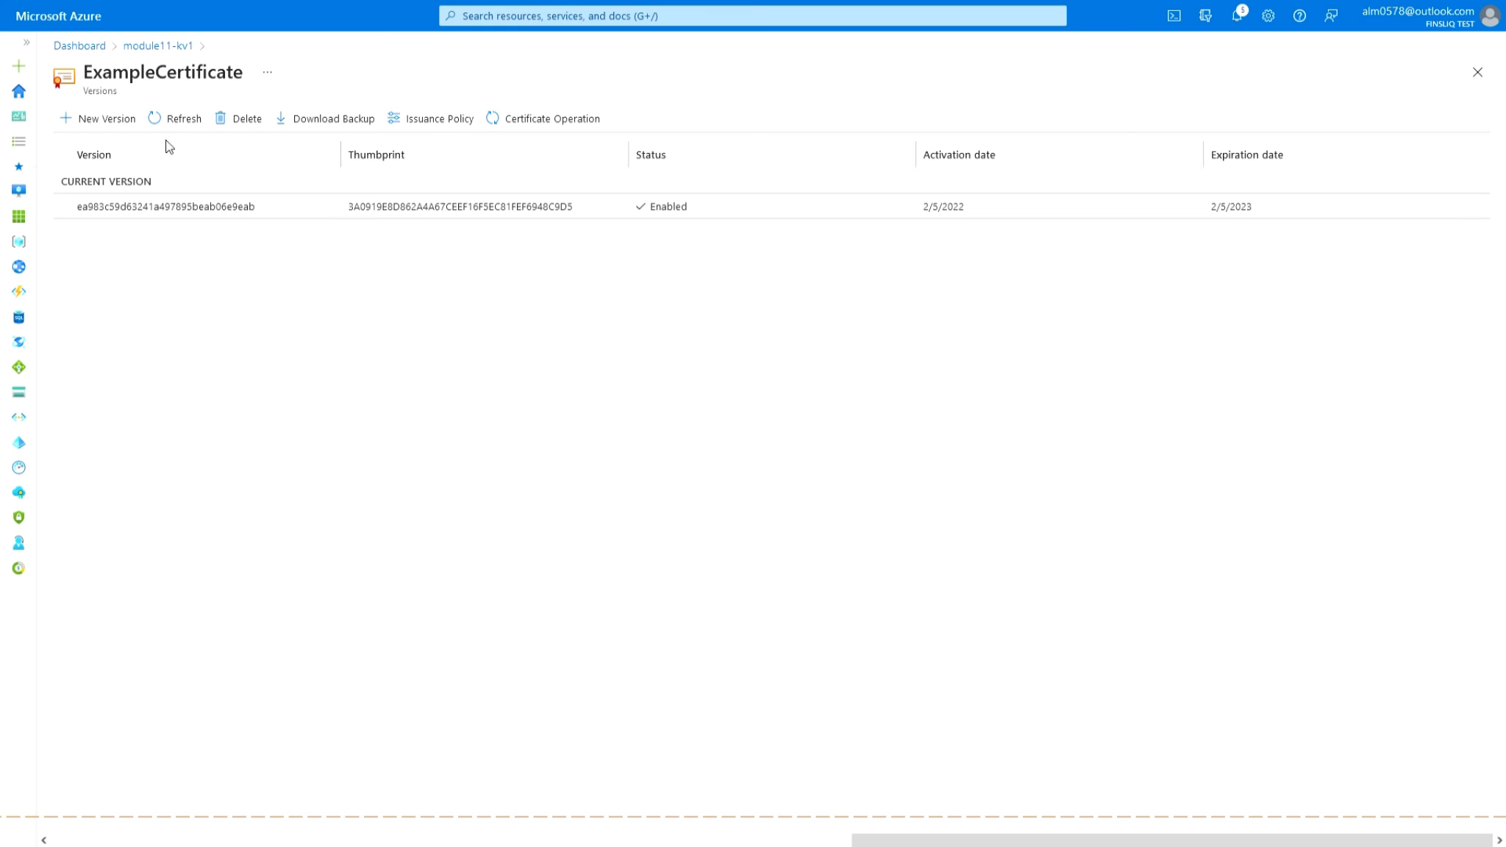
left_click(123, 120)
double_click(294, 283)
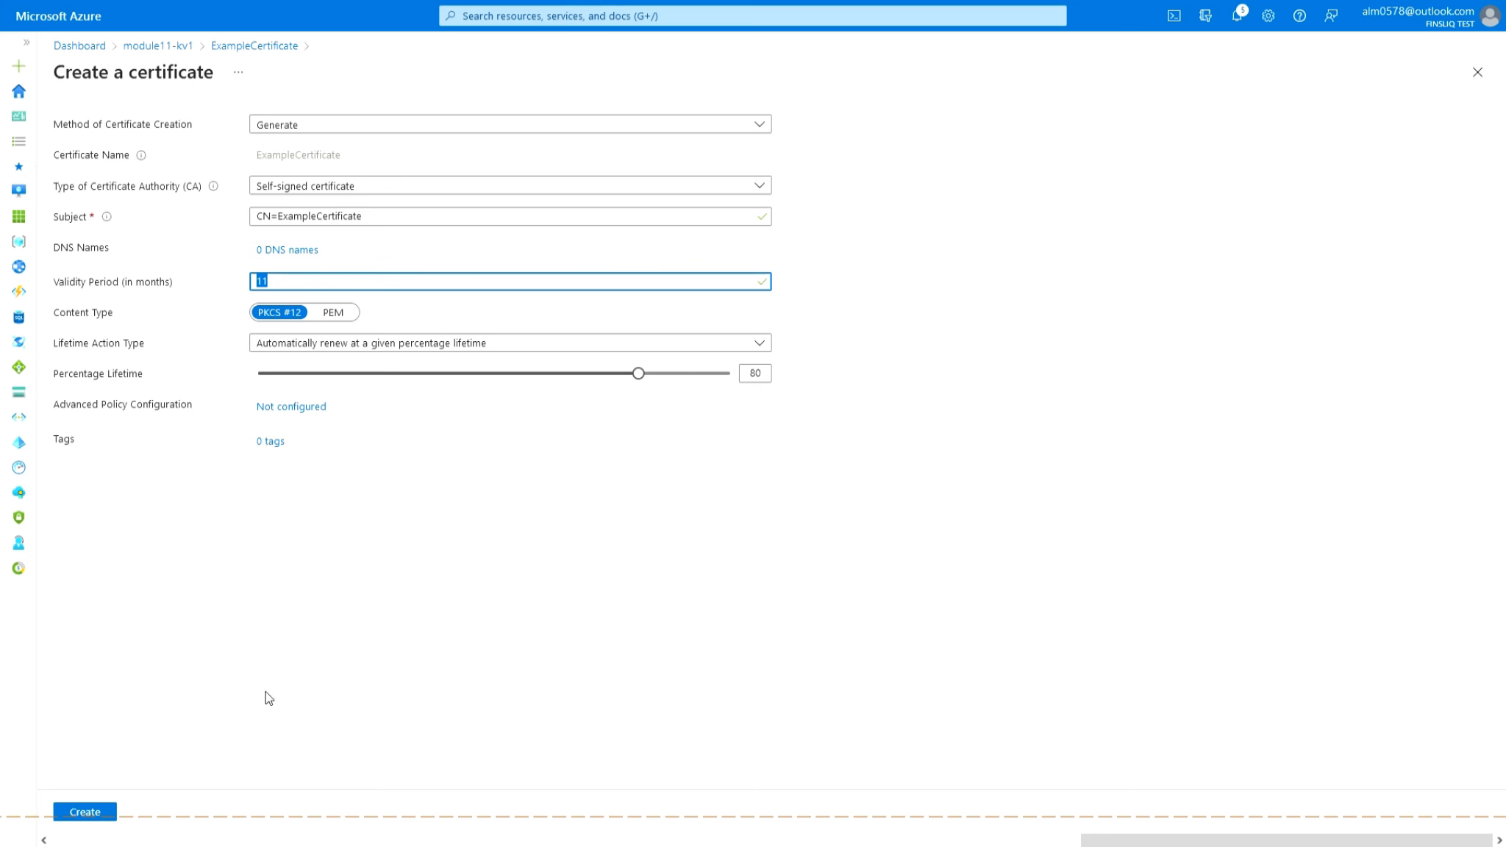
key("super")
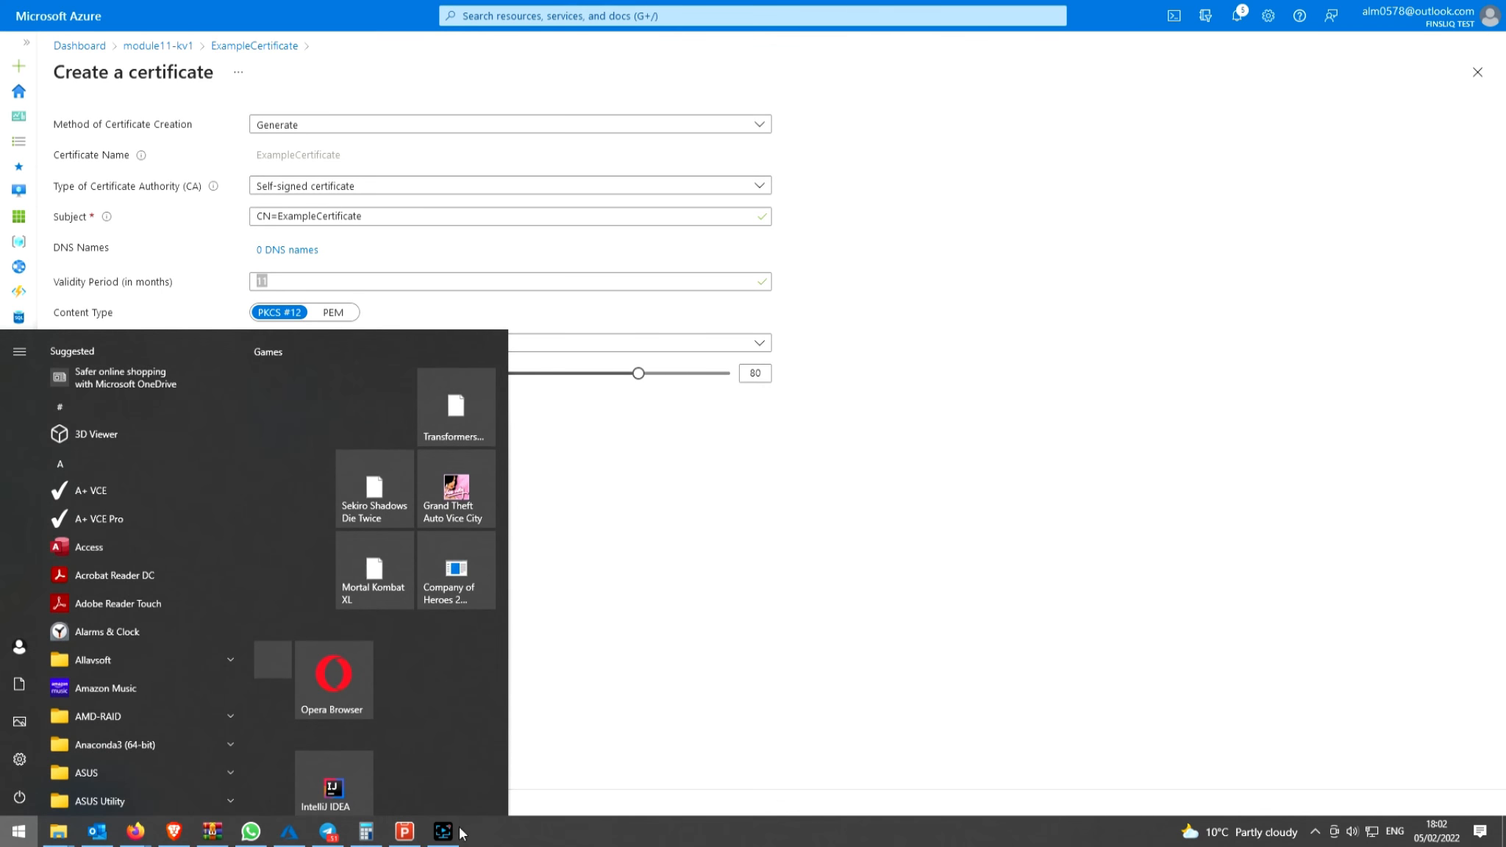
left_click(450, 828)
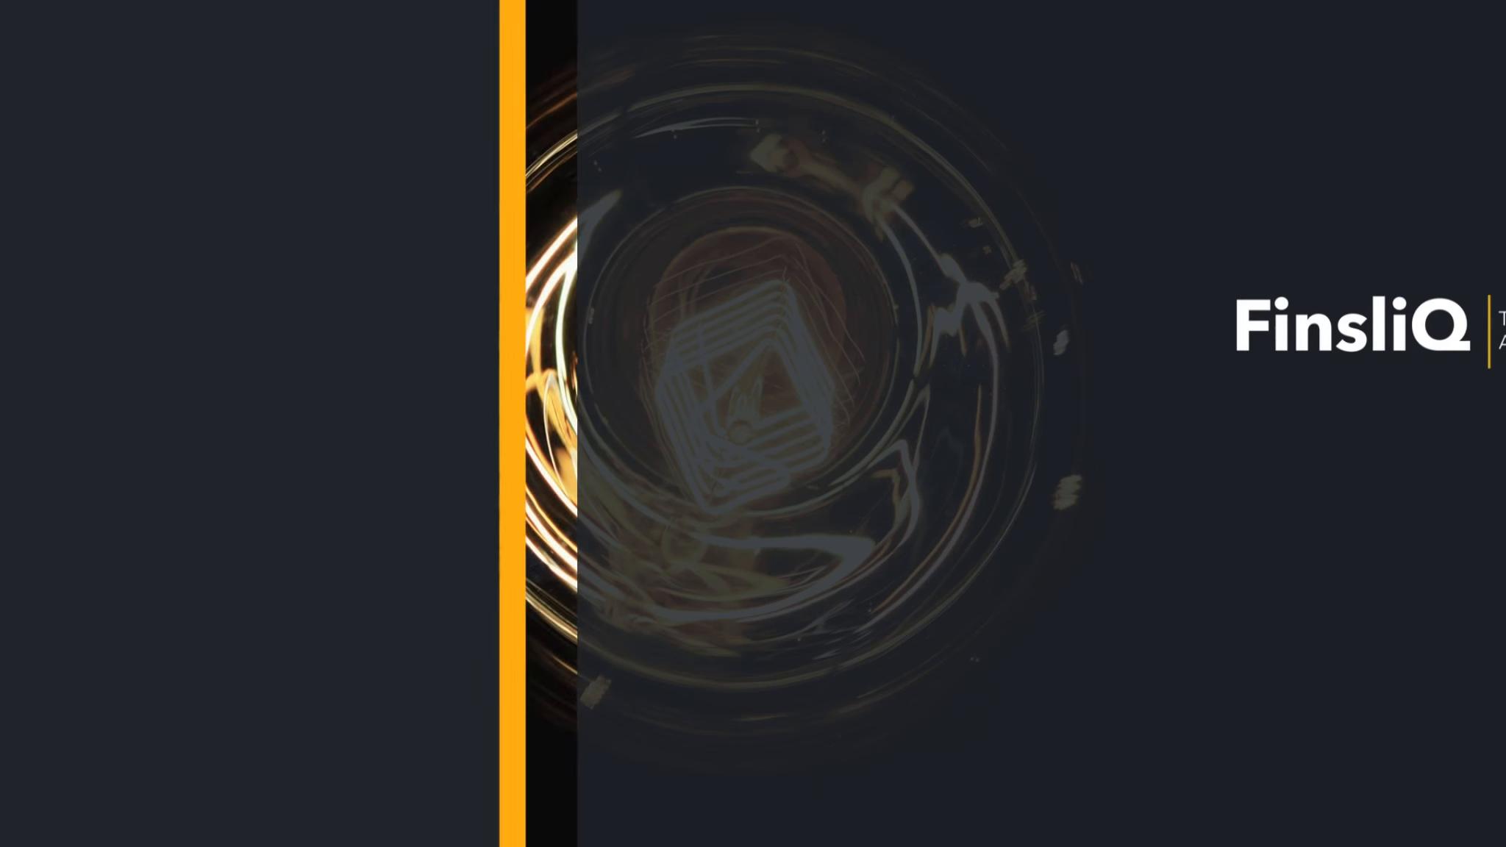